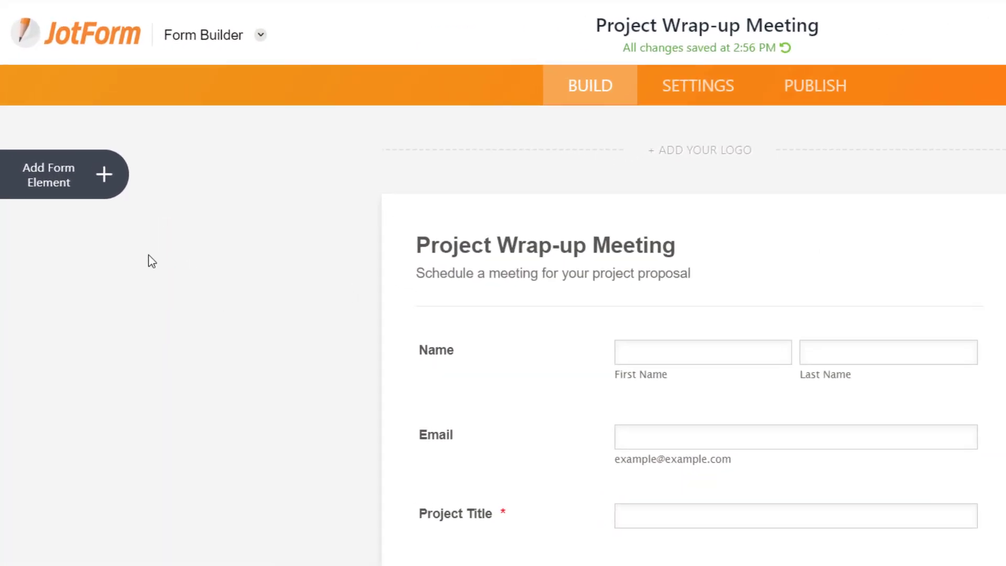
Add an Appointment field labelled 'Meeting' with 9:00 AM–4:00 PM time slots to the form
{"action": "left_click", "coordinate": [71, 193]}
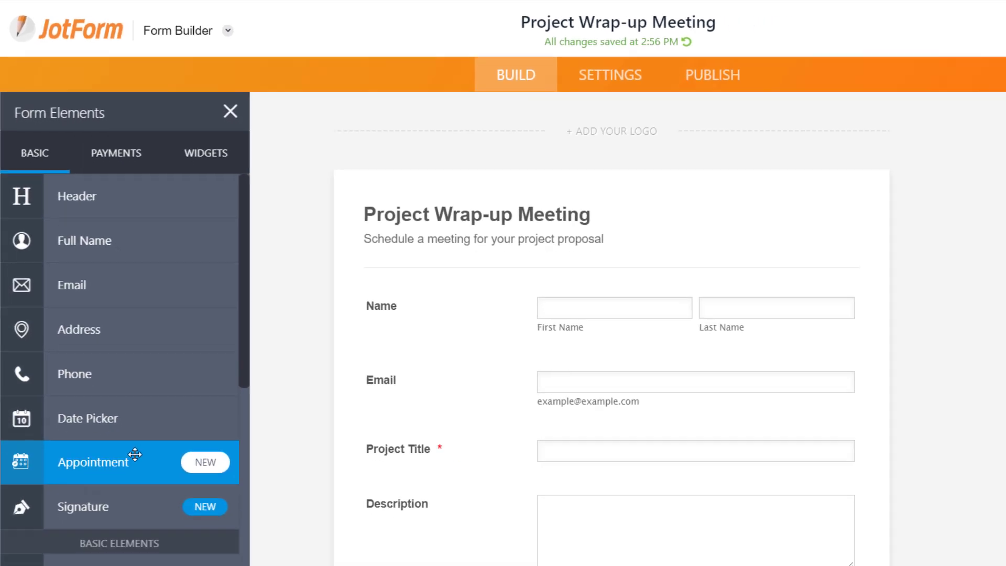
{"action": "left_click", "coordinate": [155, 524]}
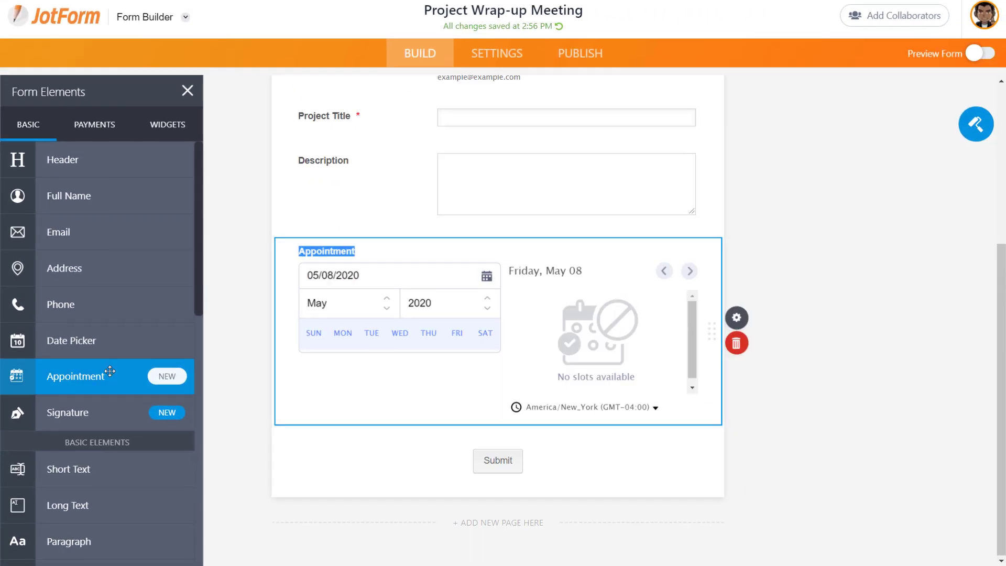
{"action": "type", "text": "Meeting"}
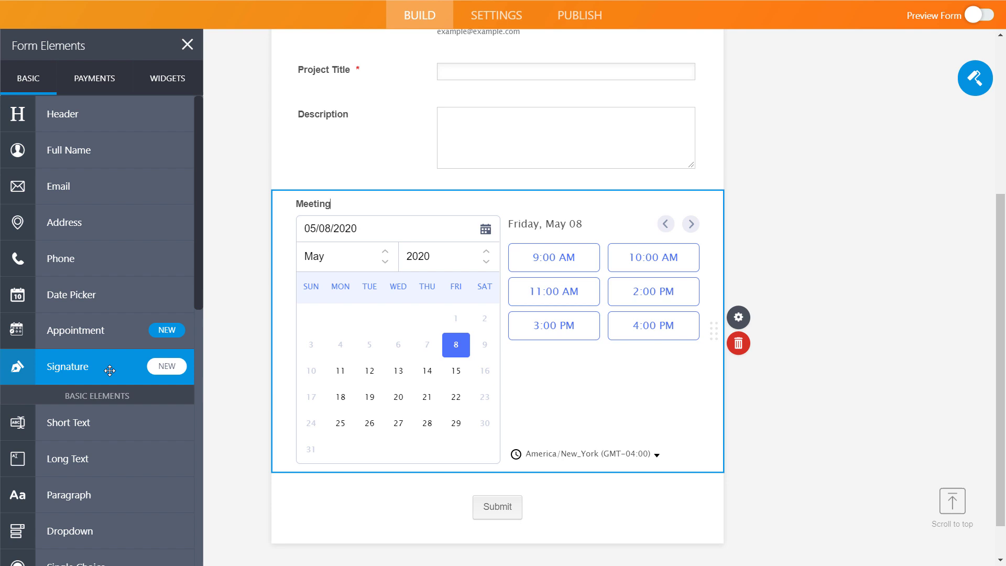
{"action": "left_click", "coordinate": [110, 371]}
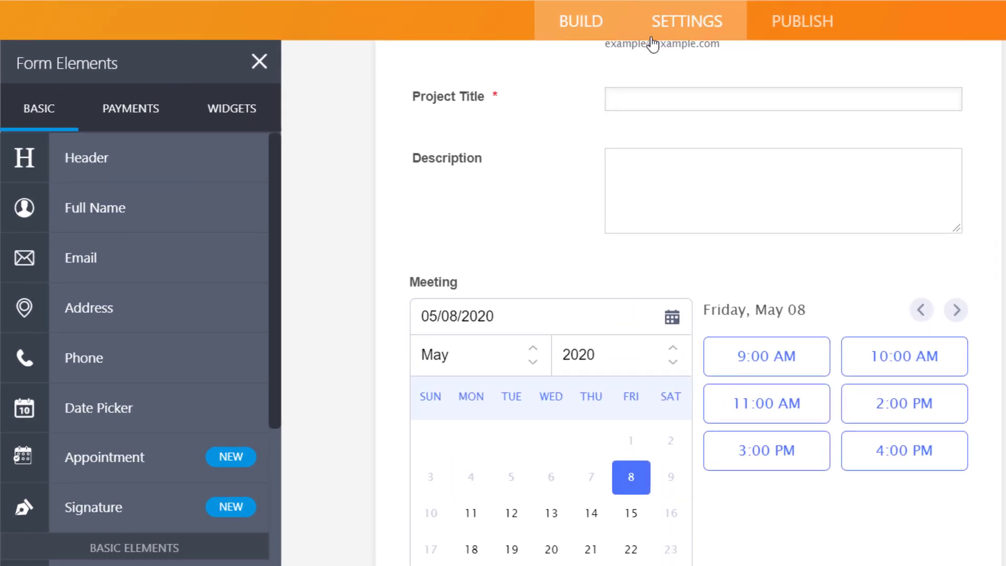
Find the Zoom integration in the form's settings and authorize JotForm on the Zoom account
{"action": "left_click", "coordinate": [652, 38]}
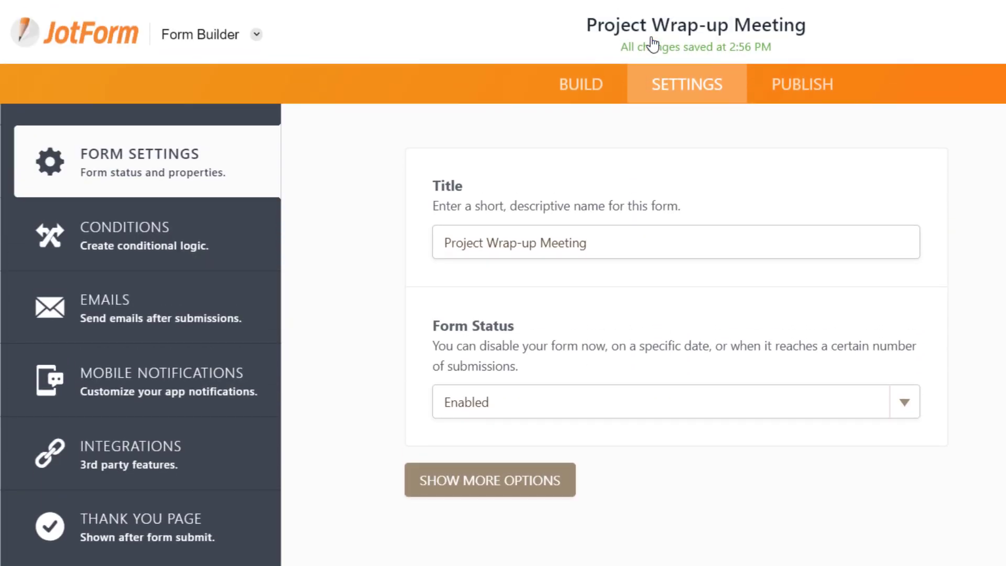
{"action": "left_click", "coordinate": [215, 463]}
{"action": "left_click", "coordinate": [741, 165]}
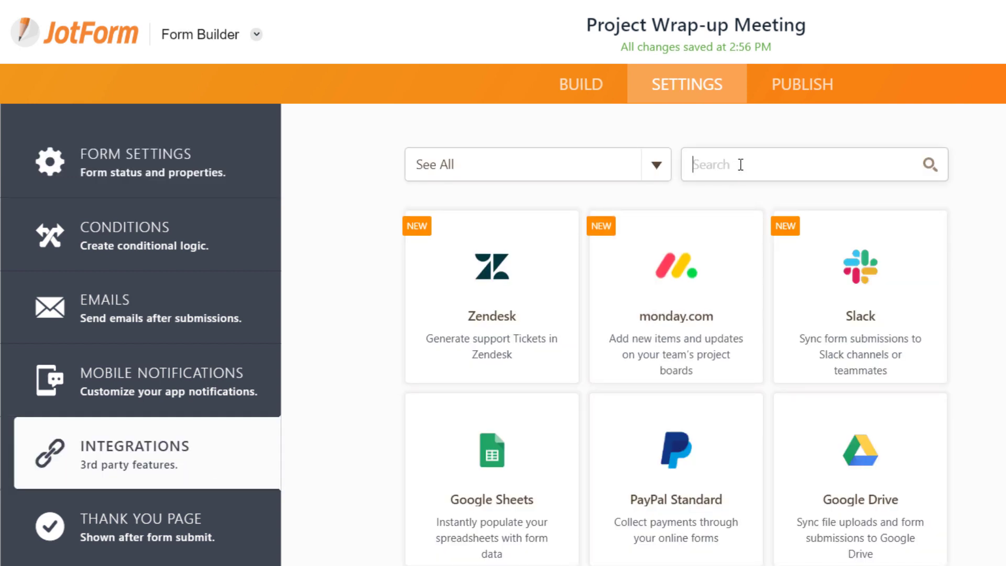
{"action": "type", "text": "zoom"}
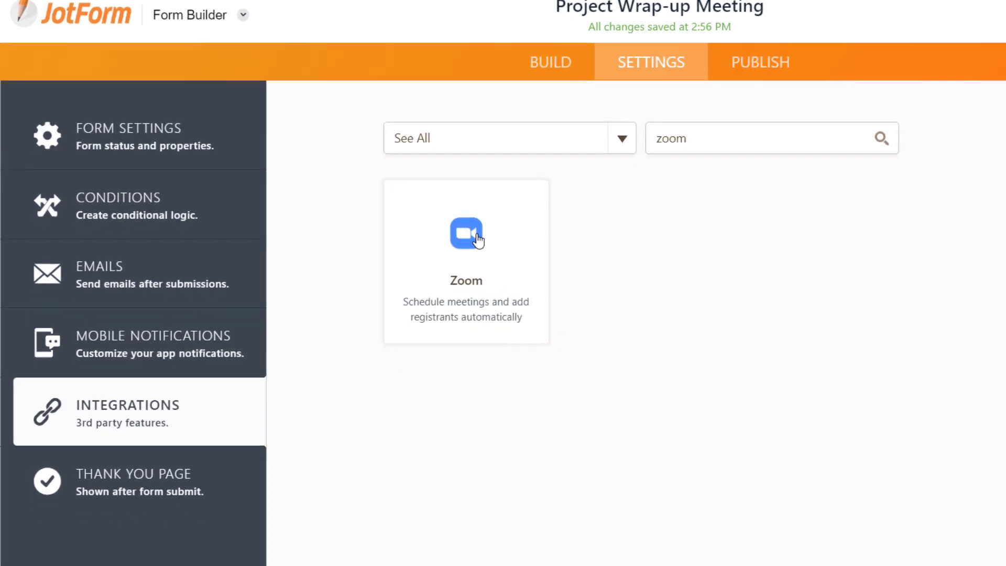
{"action": "left_click", "coordinate": [499, 273]}
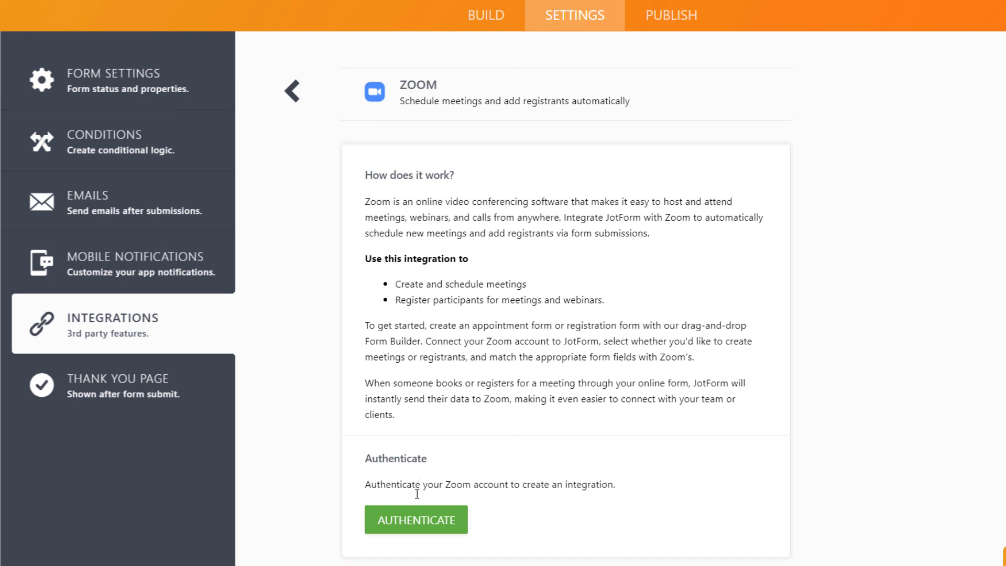
{"action": "left_click", "coordinate": [417, 520]}
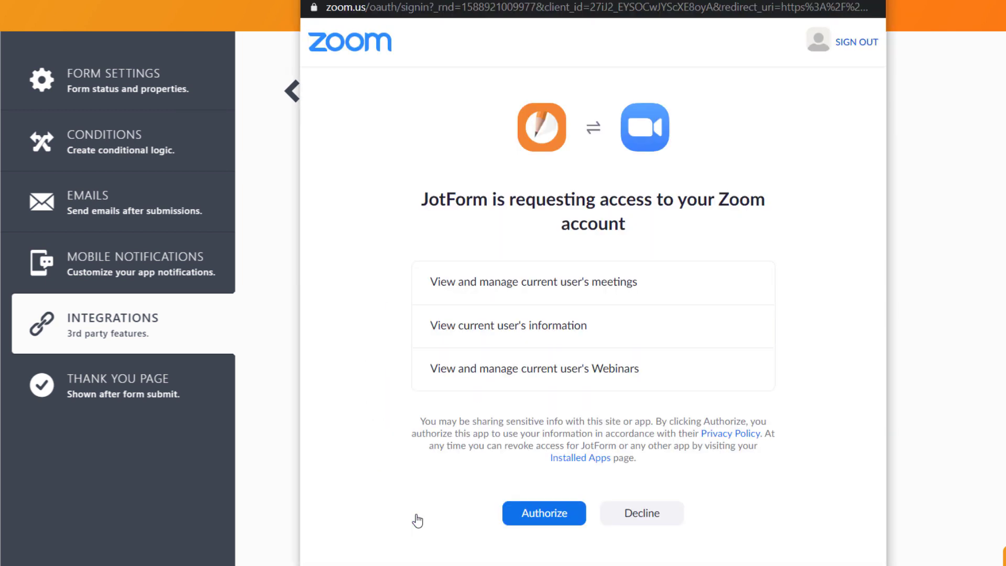
{"action": "left_click", "coordinate": [569, 520]}
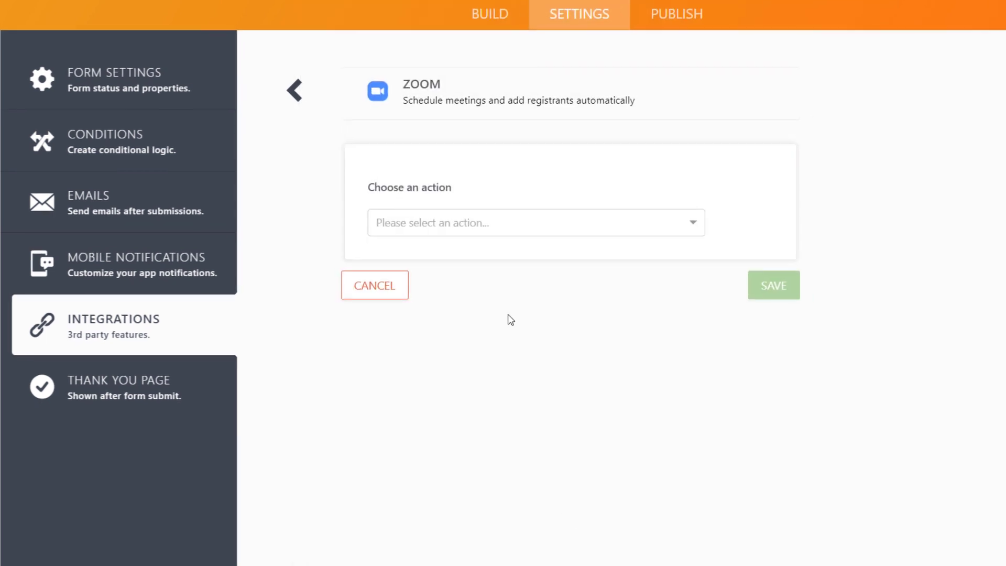
Save a Zoom 'Schedule a meeting' action with Project Title as topic and Description as description
{"action": "left_click", "coordinate": [465, 215]}
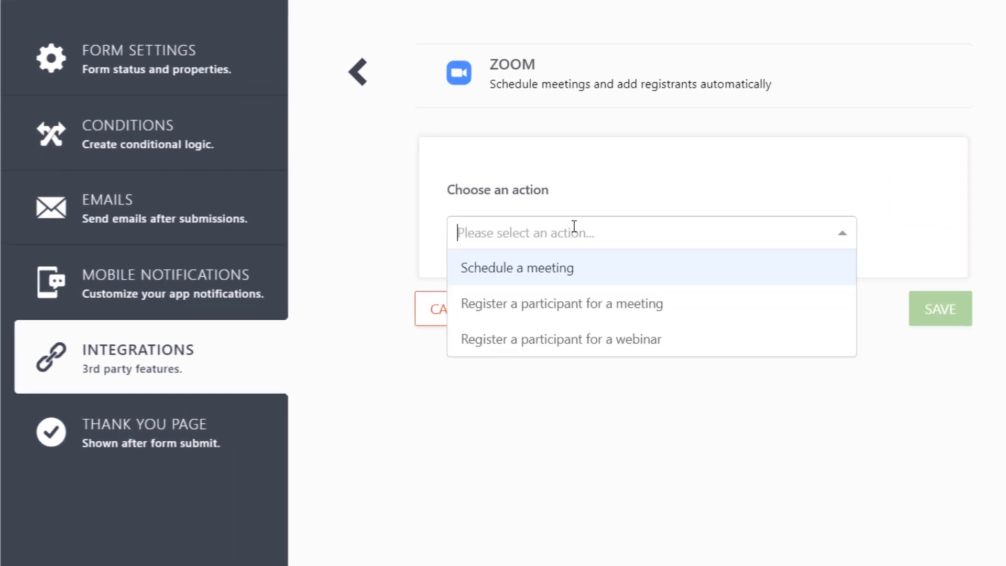
{"action": "left_click", "coordinate": [570, 279]}
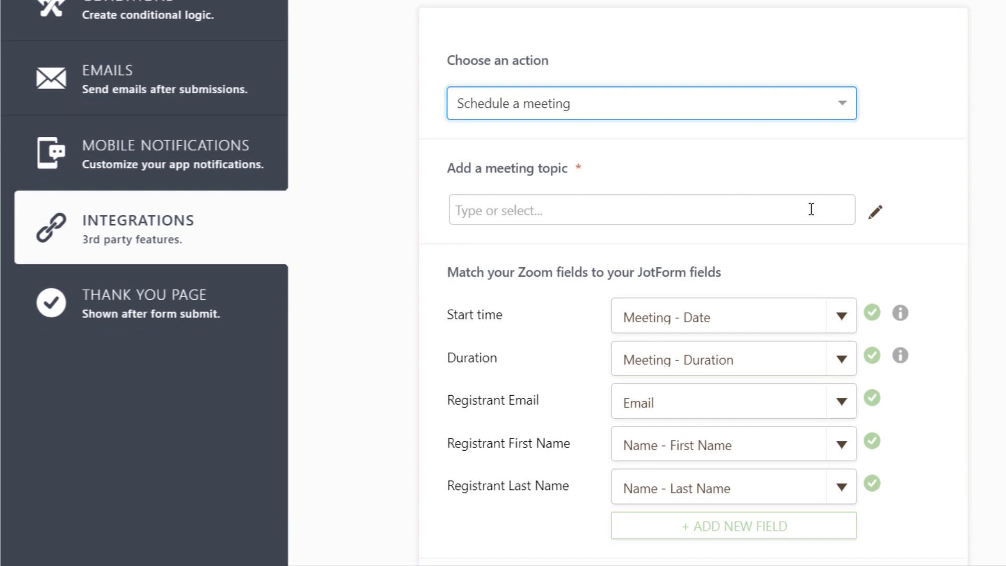
{"action": "left_click", "coordinate": [876, 212]}
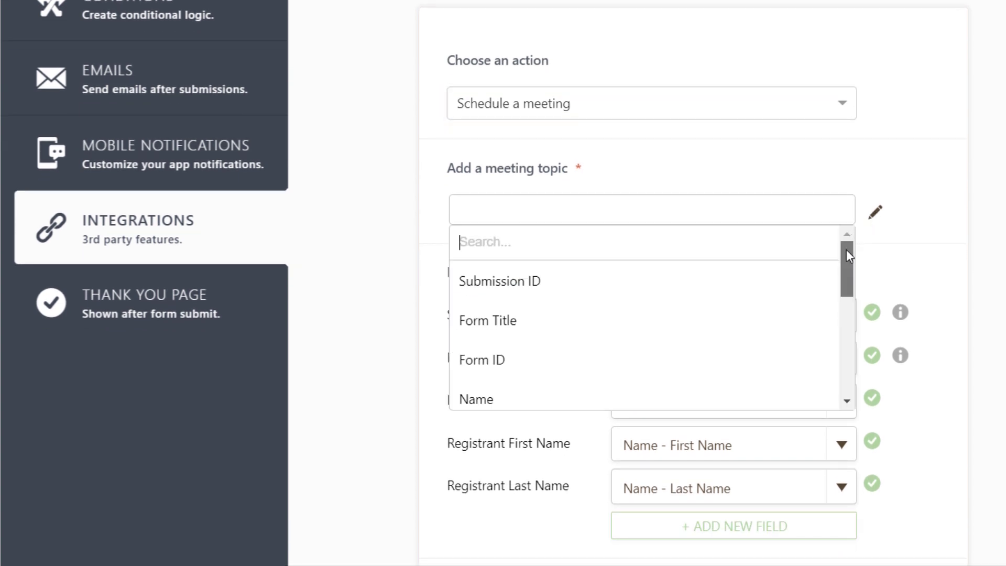
{"action": "left_click_drag", "start_coordinate": [847, 253], "coordinate": [845, 311]}
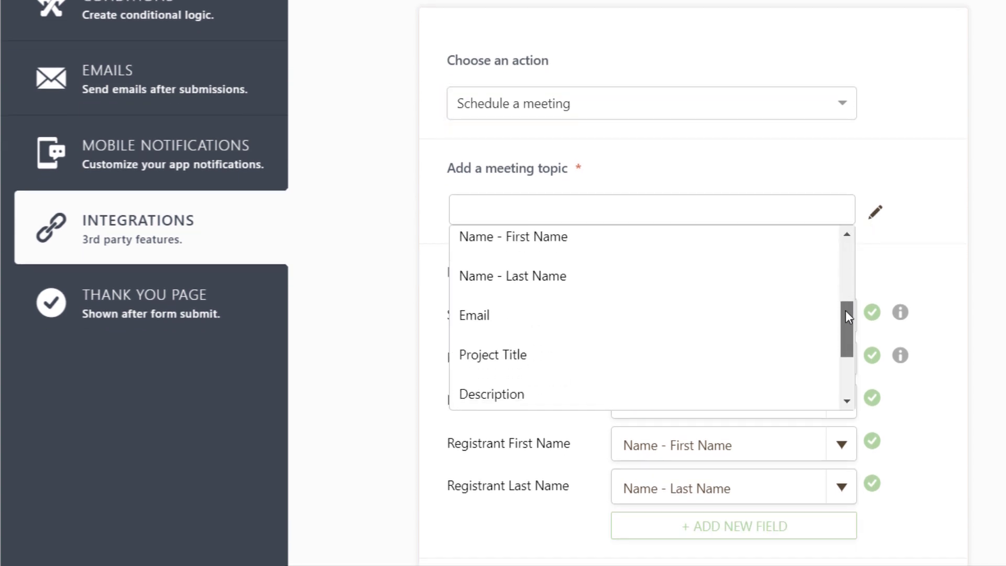
{"action": "left_click", "coordinate": [681, 362]}
{"action": "scroll", "coordinate": [681, 363], "scroll_direction": "down", "scroll_amount": 6}
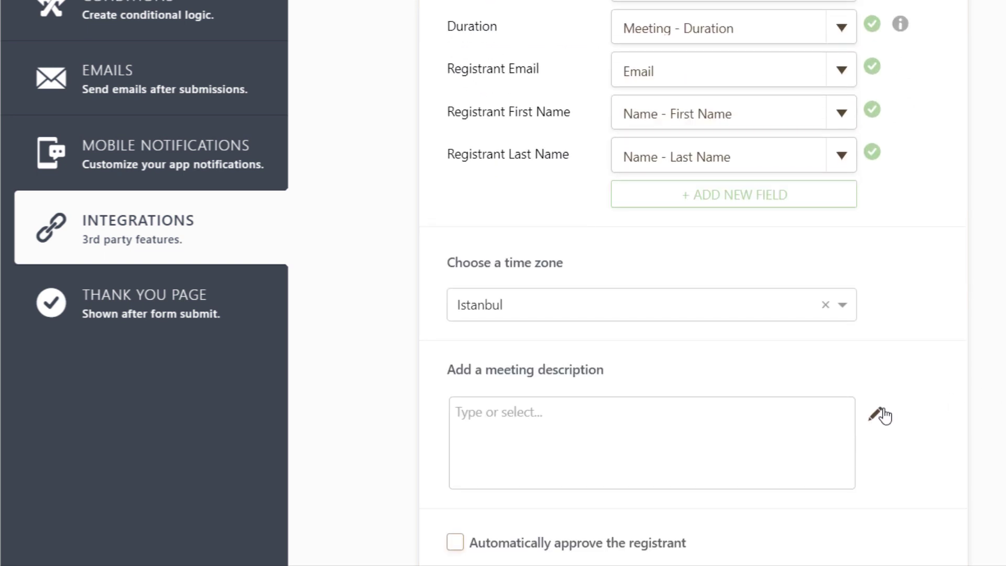
{"action": "left_click", "coordinate": [877, 414]}
{"action": "scroll", "coordinate": [884, 415], "scroll_direction": "down", "scroll_amount": 3}
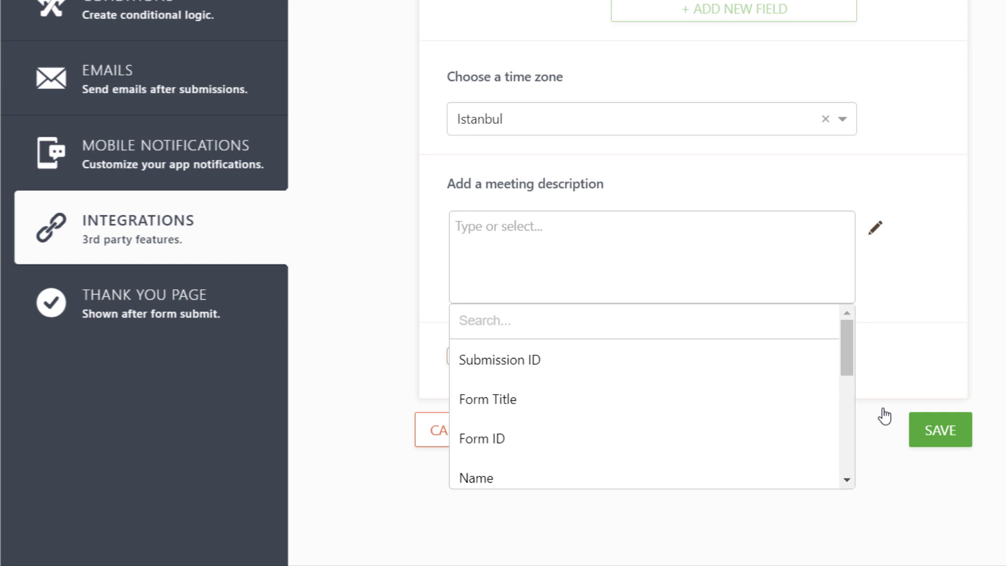
{"action": "type", "text": "des"}
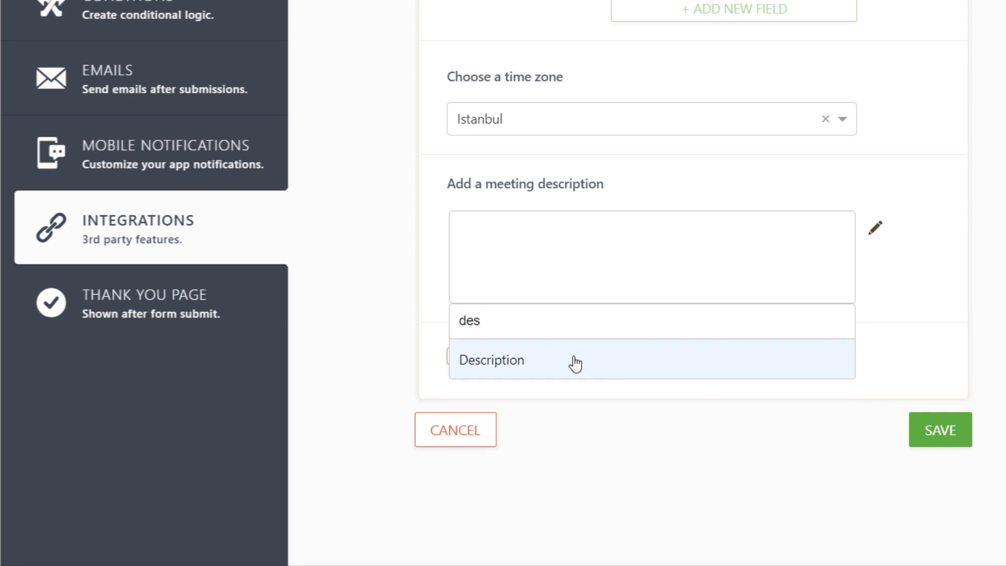
{"action": "left_click", "coordinate": [575, 362]}
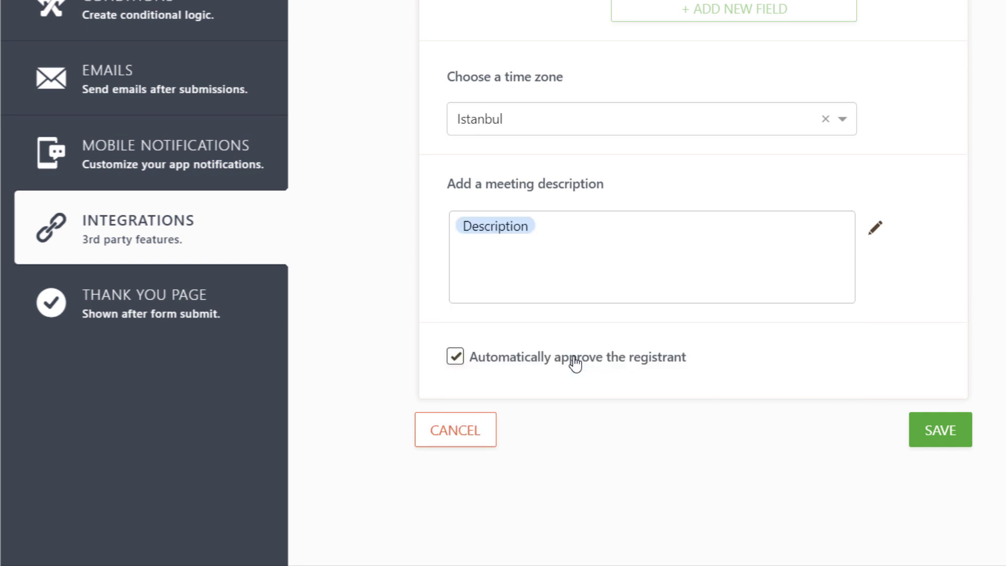
{"action": "left_click", "coordinate": [946, 433]}
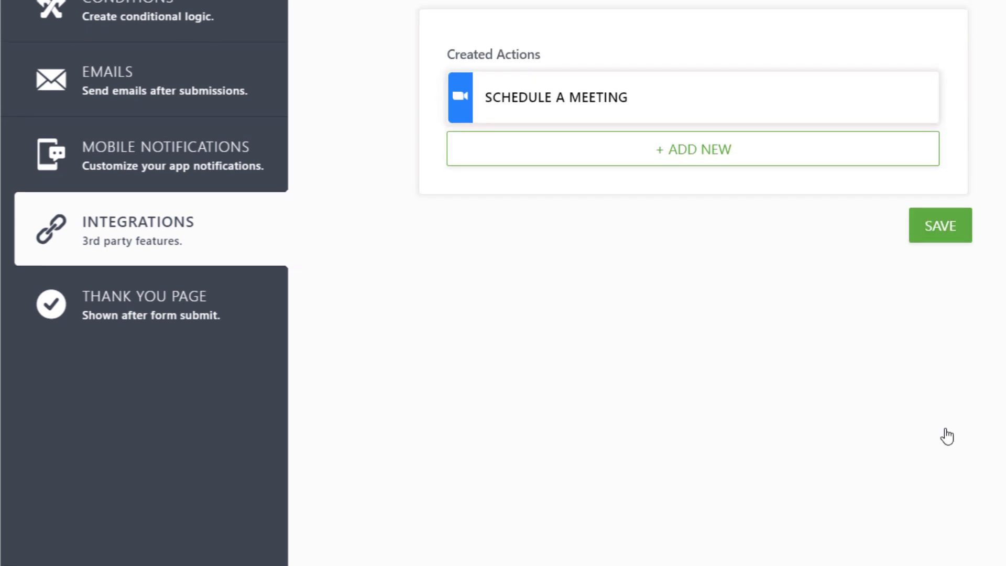
Save a 'Register a participant for a meeting' Zoom action targeting General Meeting (May 12)
{"action": "scroll", "coordinate": [914, 508], "scroll_direction": "up", "scroll_amount": 2}
{"action": "left_click", "coordinate": [720, 326]}
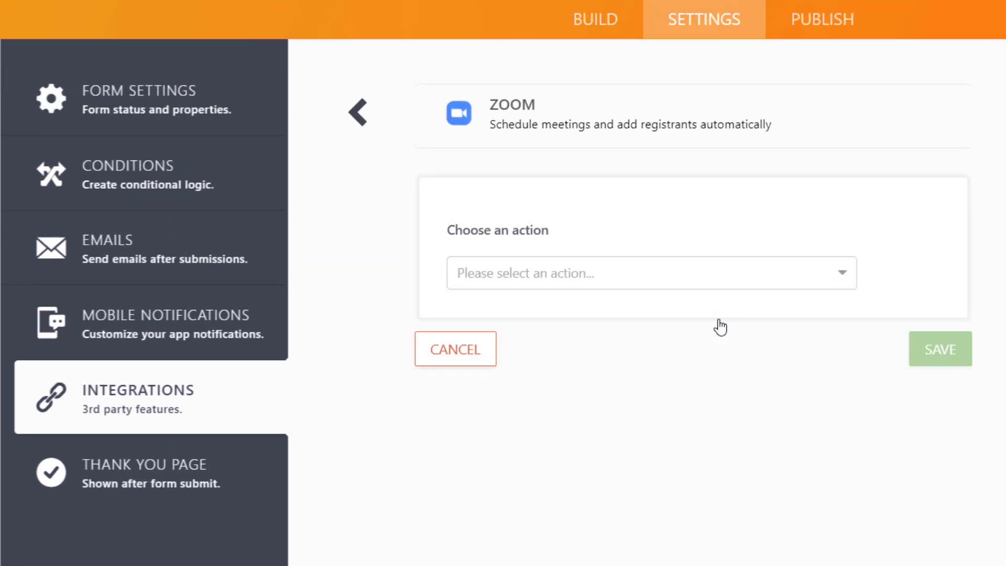
{"action": "left_click", "coordinate": [653, 276]}
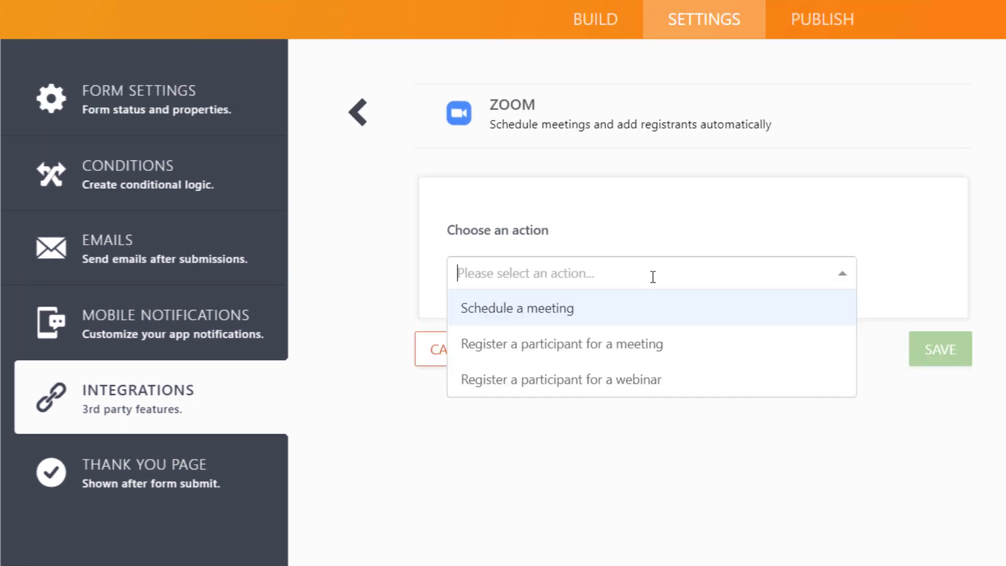
{"action": "left_click", "coordinate": [660, 352]}
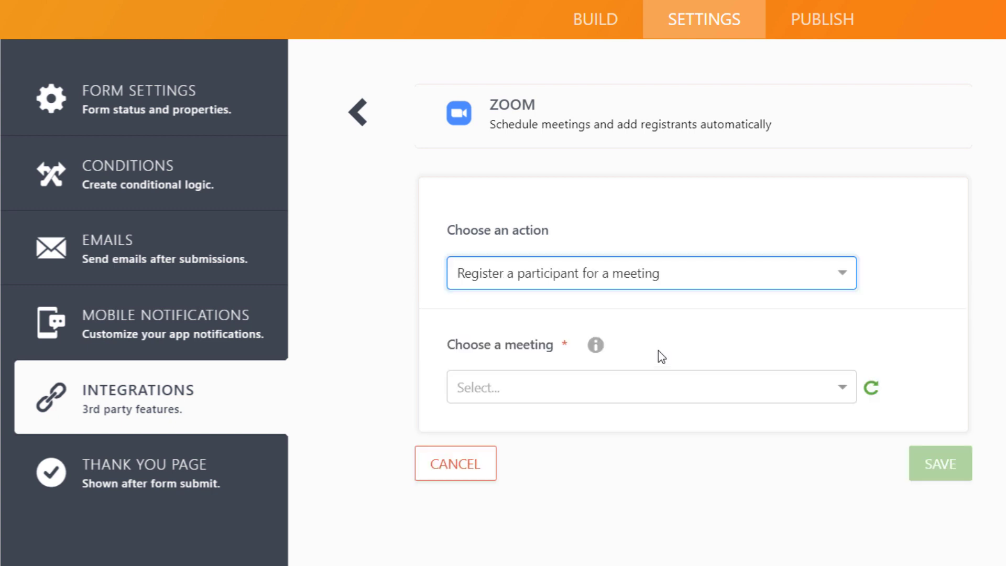
{"action": "left_click", "coordinate": [804, 391]}
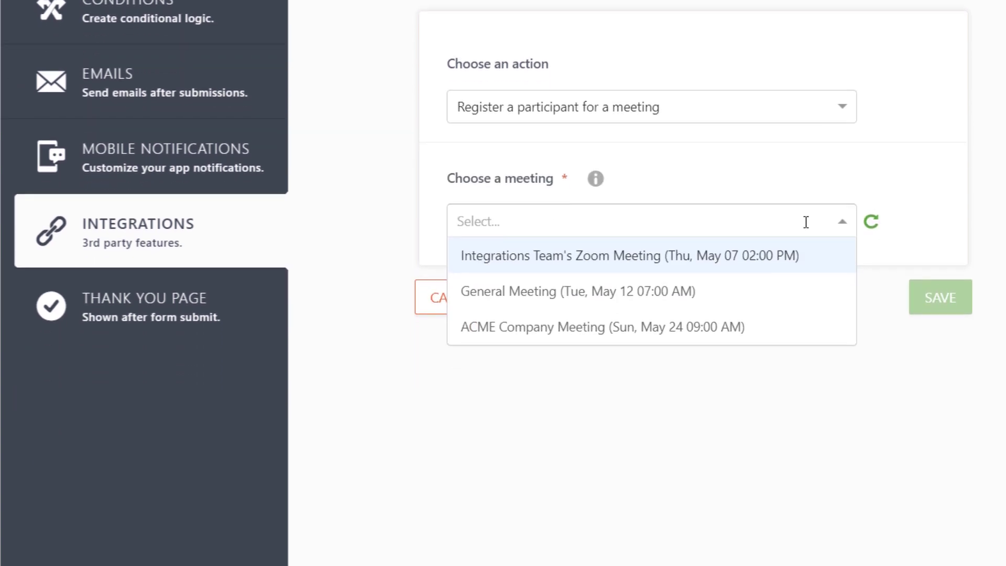
{"action": "left_click", "coordinate": [695, 288]}
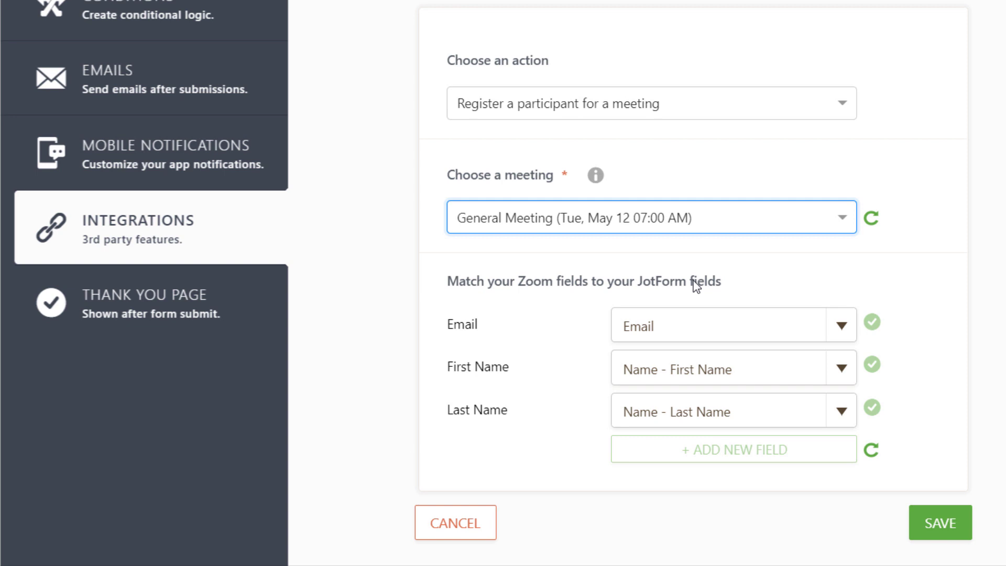
{"action": "left_click", "coordinate": [946, 518]}
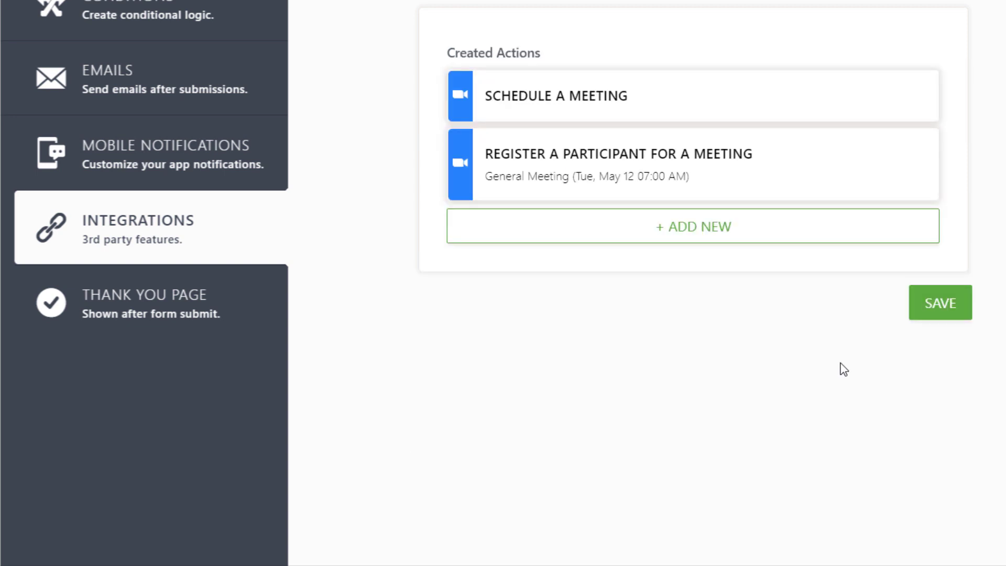
Add a webinar registration action for Project Design Webinar and finish the Zoom integration
{"action": "left_click", "coordinate": [734, 227]}
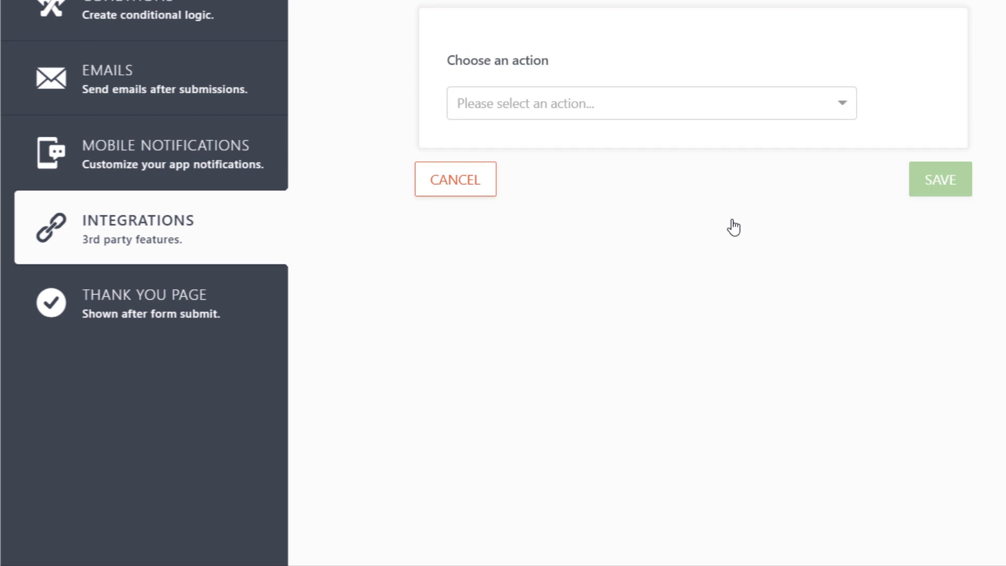
{"action": "left_click", "coordinate": [625, 91]}
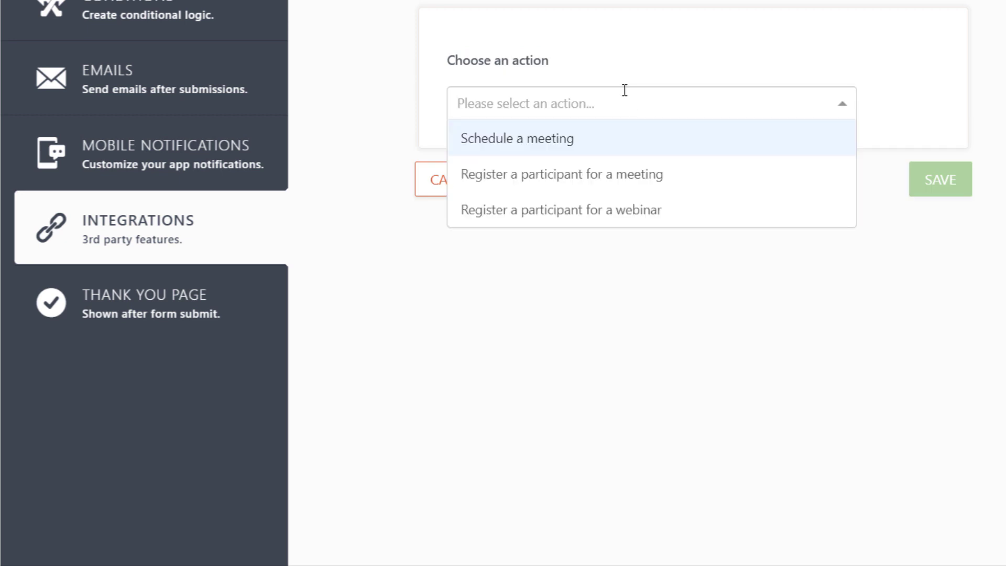
{"action": "left_click", "coordinate": [674, 218]}
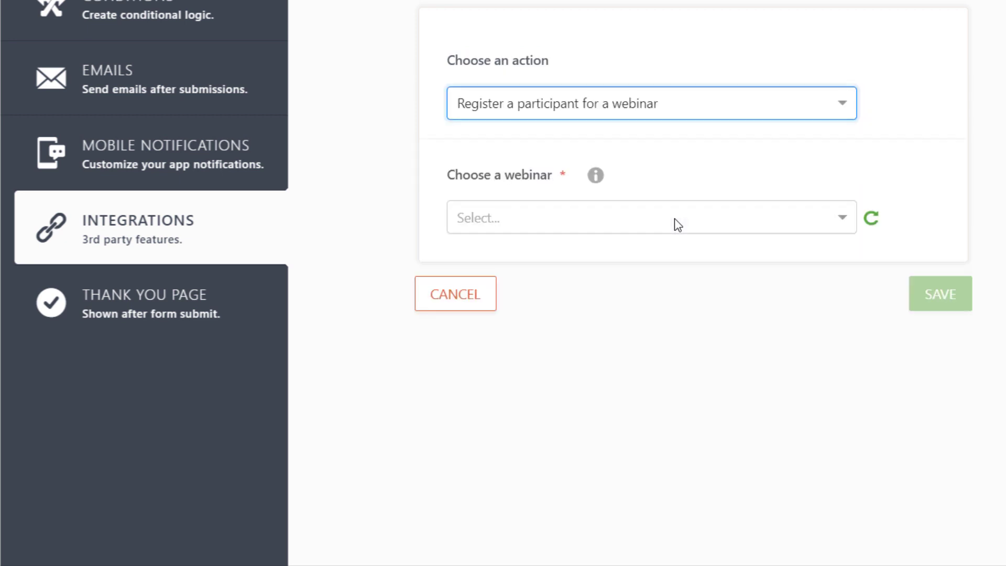
{"action": "left_click", "coordinate": [675, 218]}
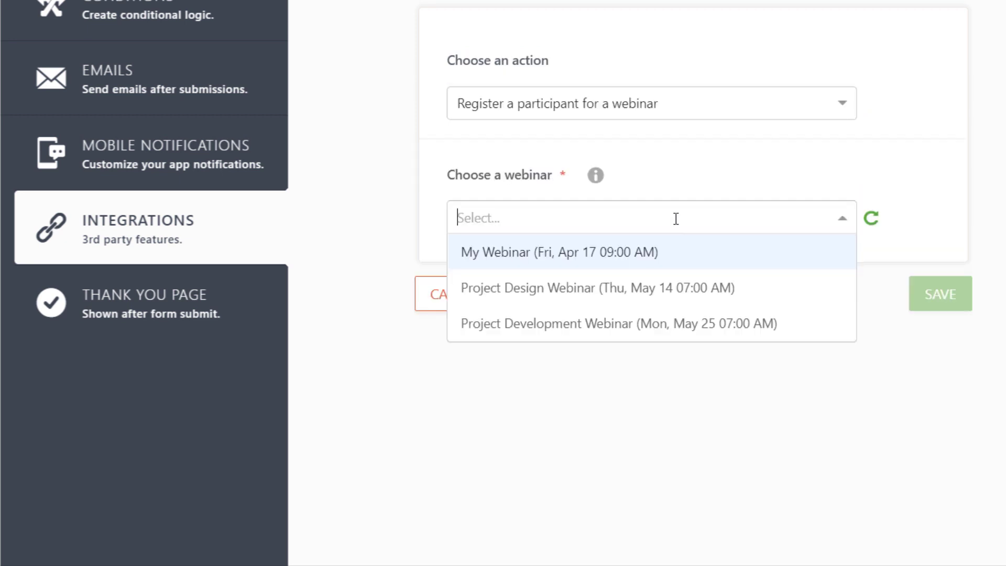
{"action": "left_click", "coordinate": [696, 294]}
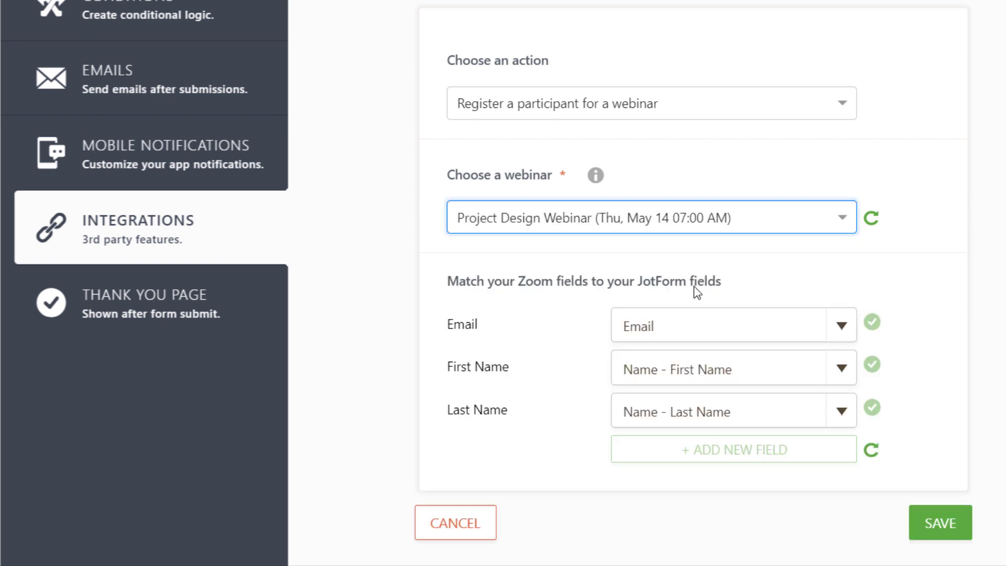
{"action": "left_click", "coordinate": [953, 526]}
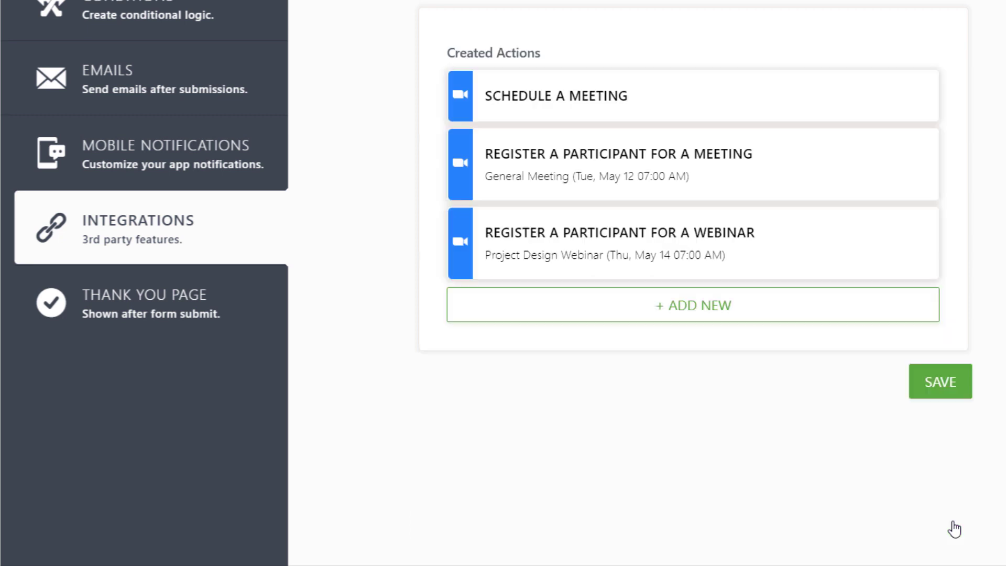
{"action": "left_click", "coordinate": [928, 394]}
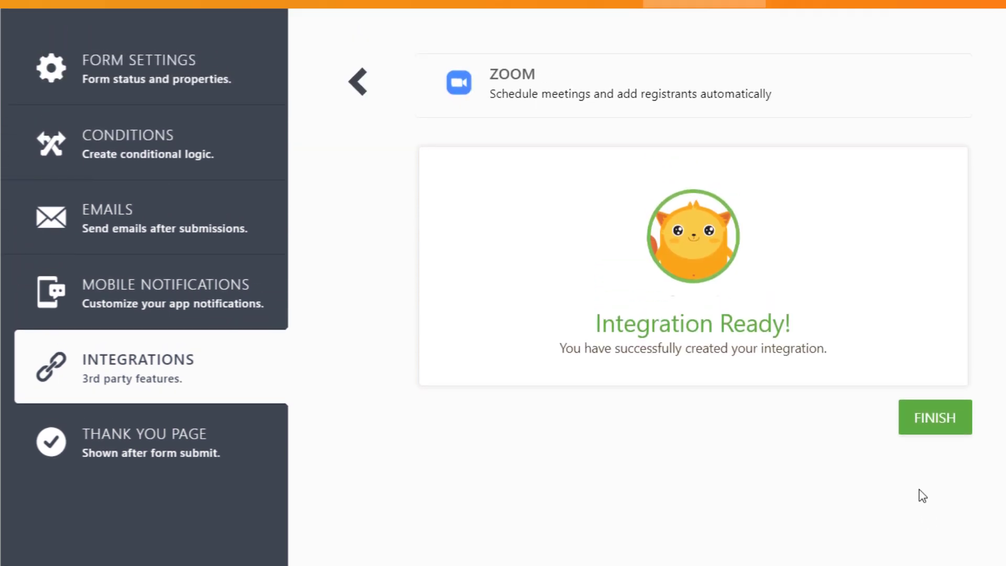
{"action": "left_click", "coordinate": [916, 452]}
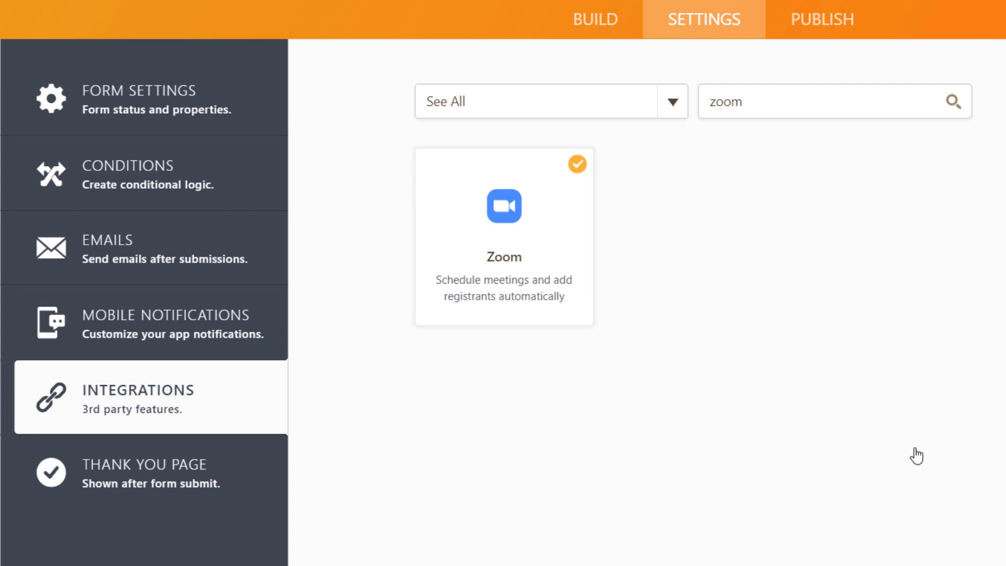
Open the live form and enter the respondent's name, e-mail, title 'Mobile App Development' and description
{"action": "left_click", "coordinate": [815, 32]}
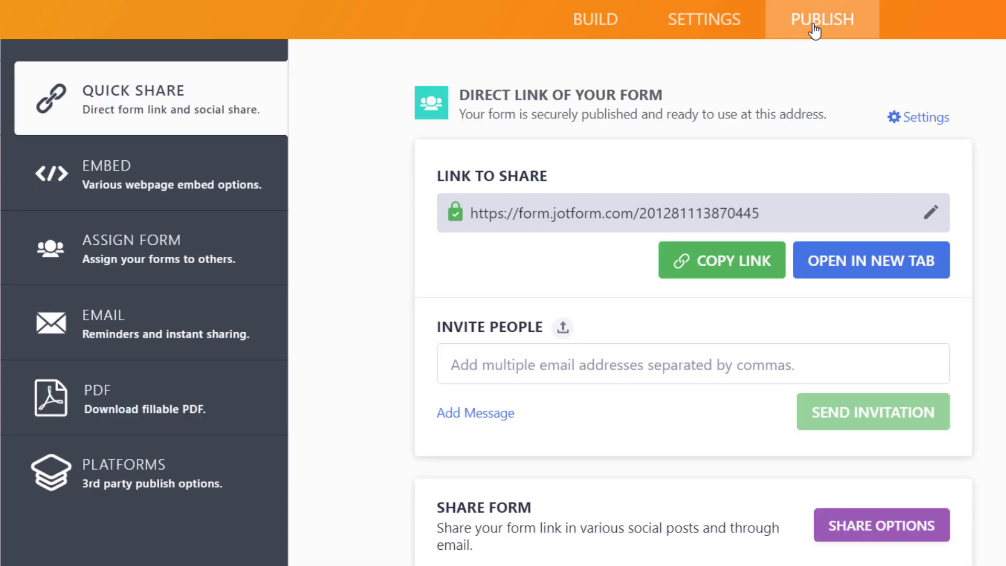
{"action": "left_click", "coordinate": [839, 261]}
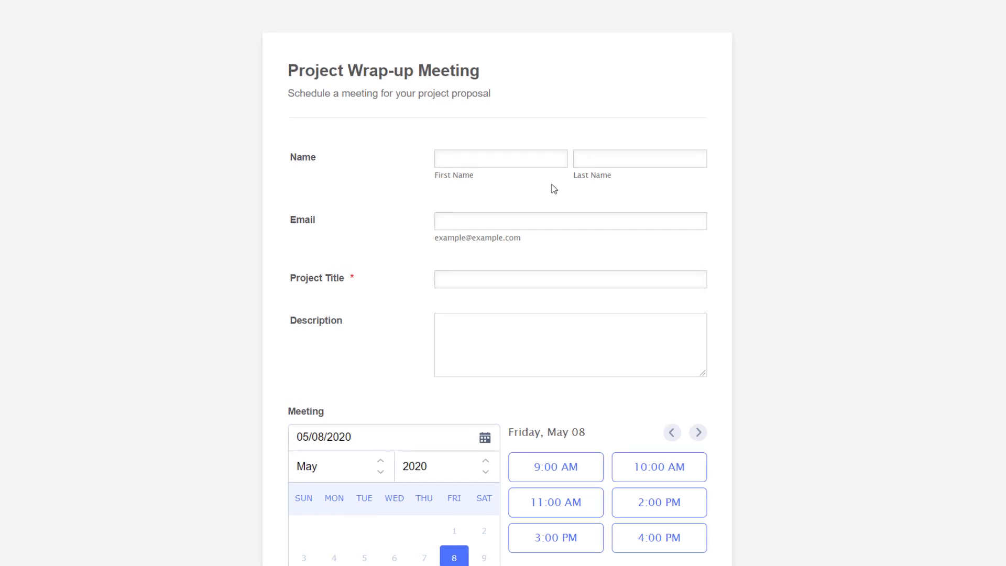
{"action": "left_click", "coordinate": [511, 160]}
{"action": "type", "text": "John"}
{"action": "key", "text": "Tab"}
{"action": "type", "text": "Doe"}
{"action": "key", "text": "Tab"}
{"action": "type", "text": "john@example.com"}
{"action": "key", "text": "Tab"}
{"action": "type", "text": "Mobile App Development"}
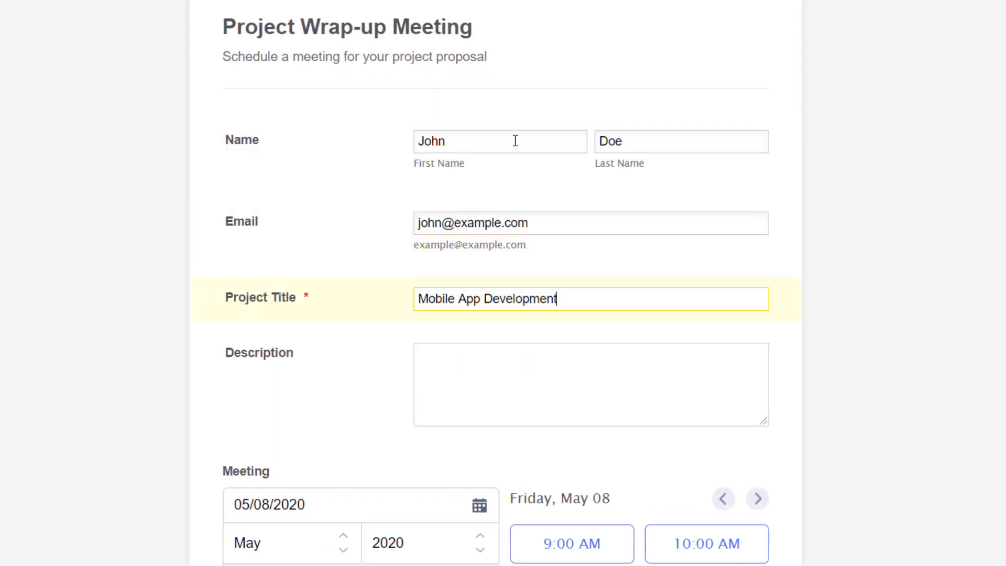
{"action": "type", "text": "Mobile App development for Client A"}
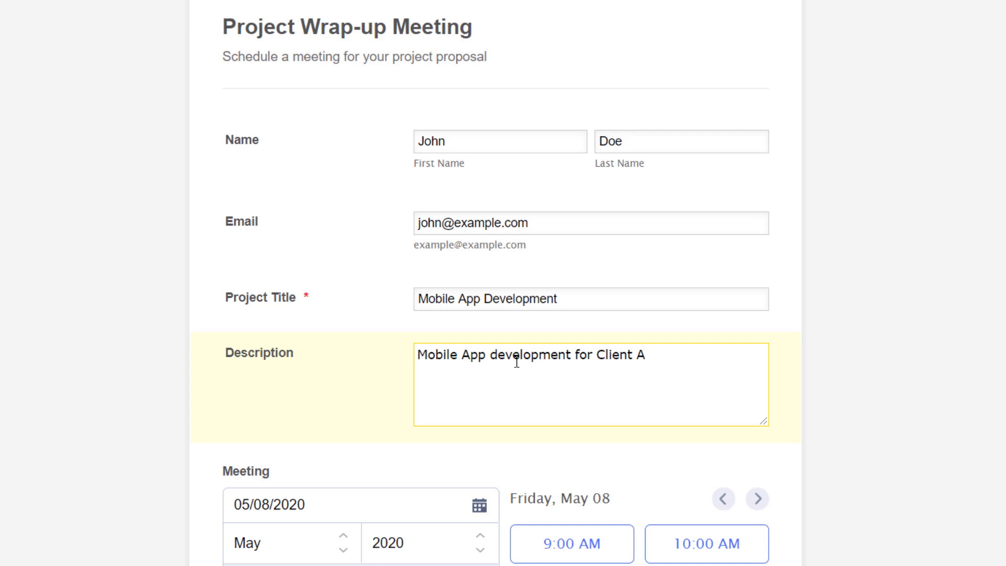
Book the meeting for Friday, May 15 at the 9:00 AM slot
{"action": "scroll", "coordinate": [517, 363], "scroll_direction": "down", "scroll_amount": 5}
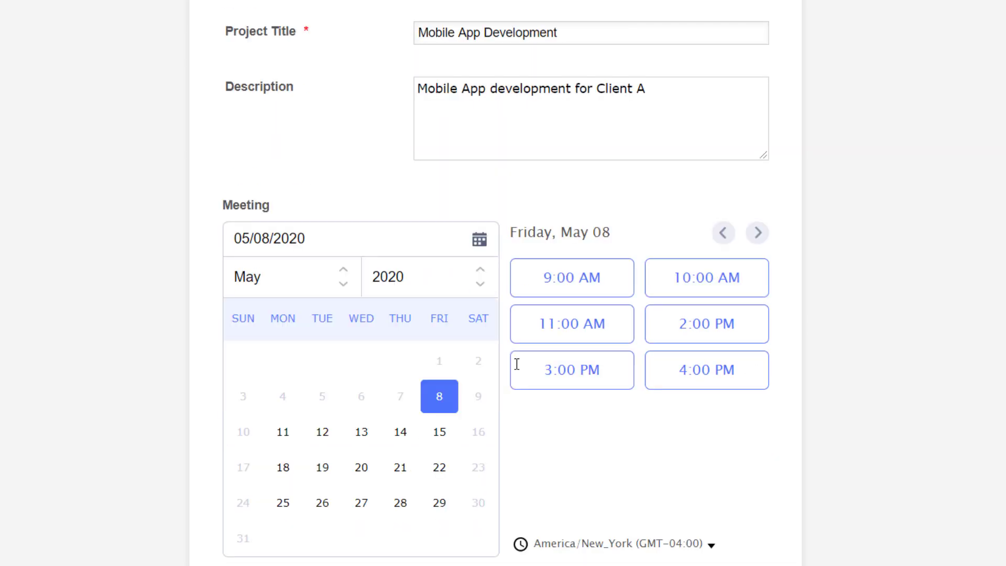
{"action": "left_click", "coordinate": [439, 429]}
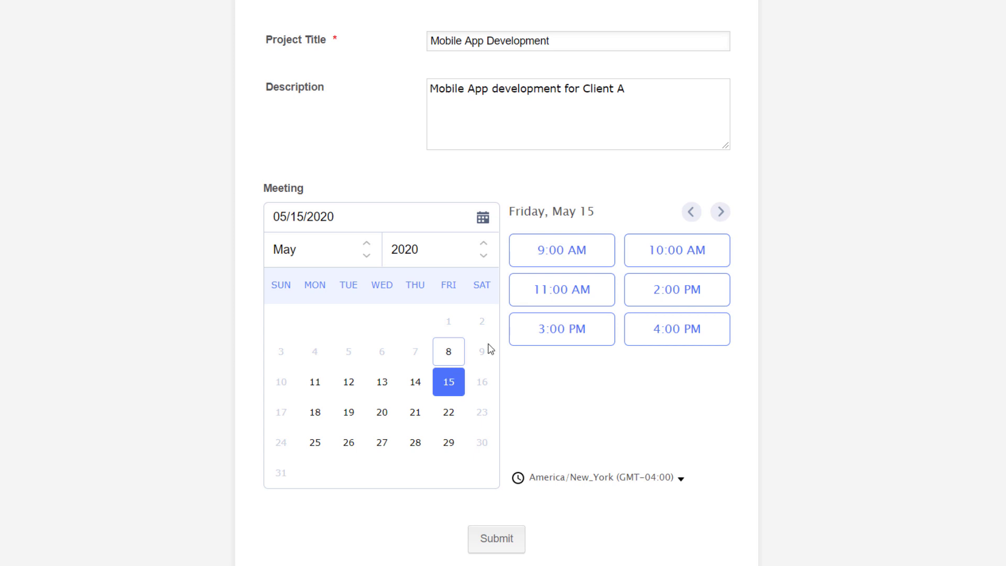
{"action": "left_click", "coordinate": [576, 256]}
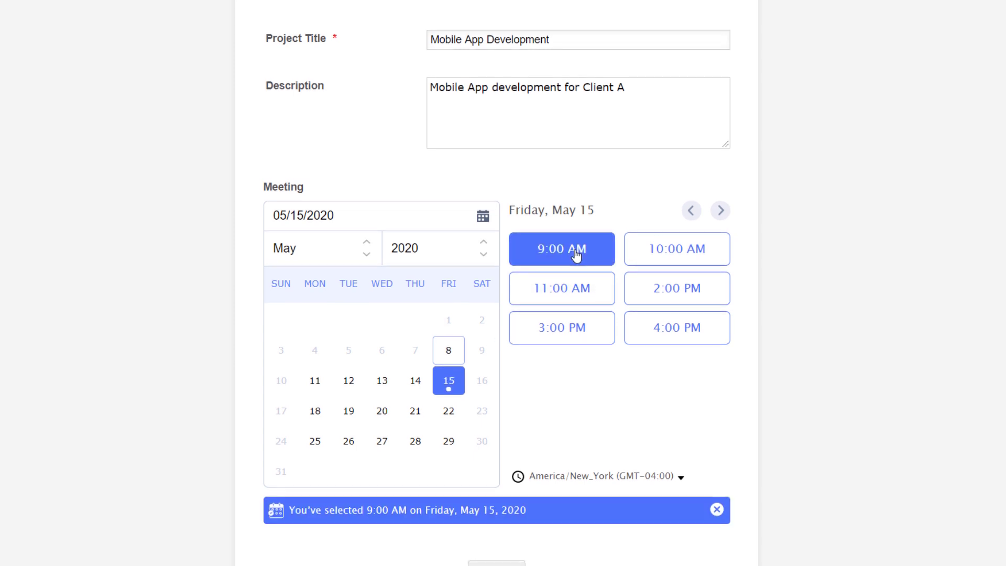
{"action": "scroll", "coordinate": [575, 236], "scroll_direction": "down", "scroll_amount": 1}
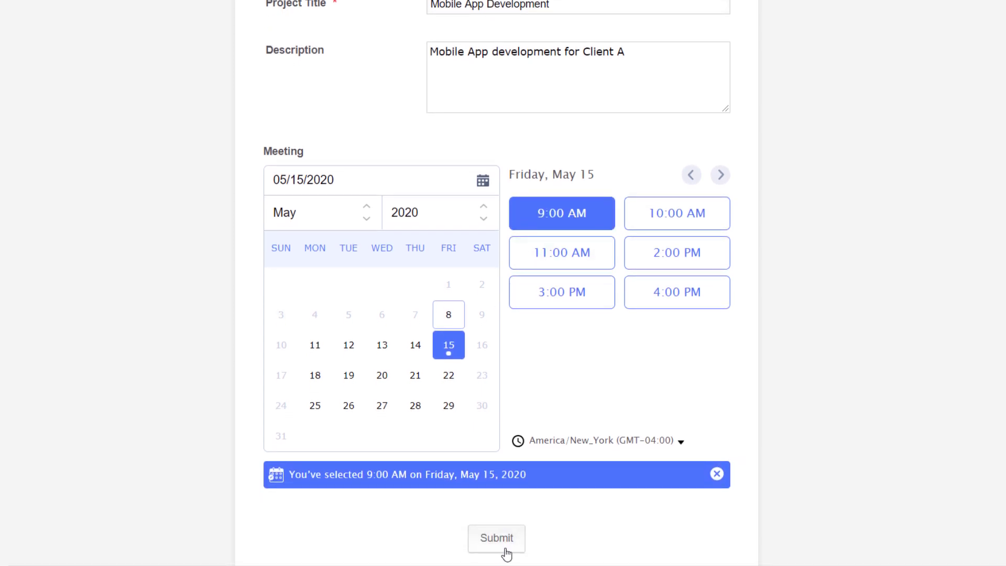
Submit the test entry and open the Mobile App Development meeting in Zoom's Meetings list
{"action": "left_click", "coordinate": [506, 550]}
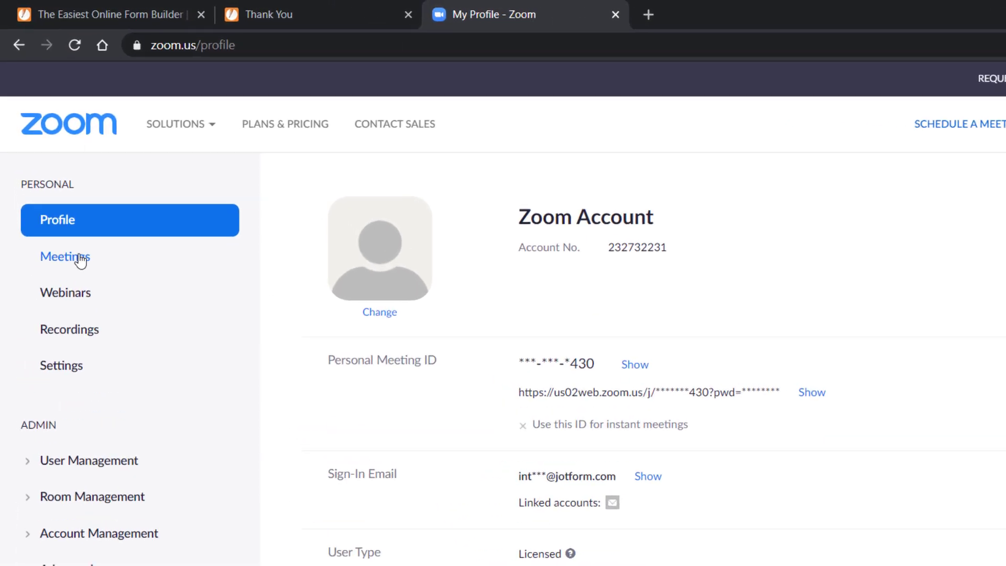
{"action": "left_click", "coordinate": [80, 261]}
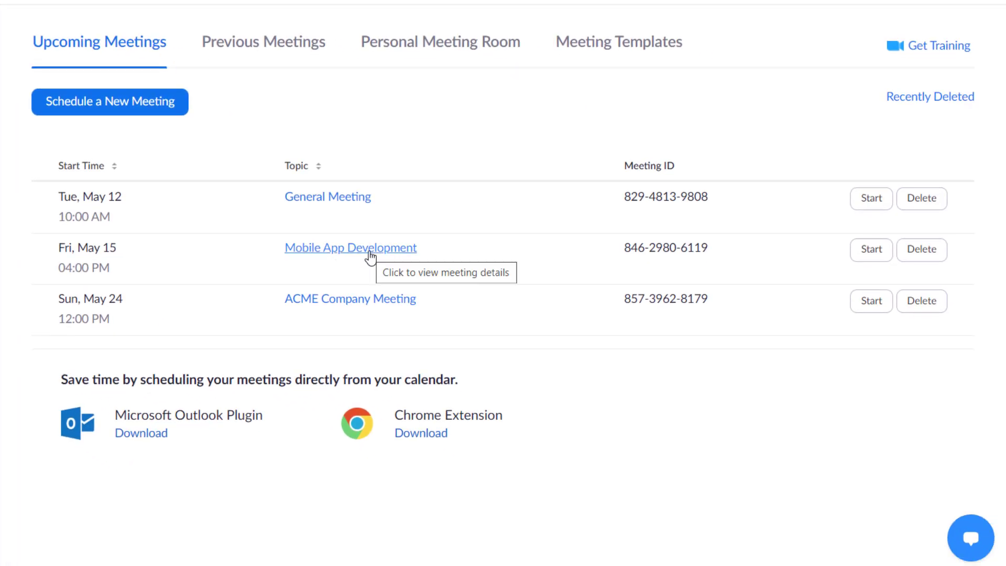
{"action": "left_click", "coordinate": [371, 255]}
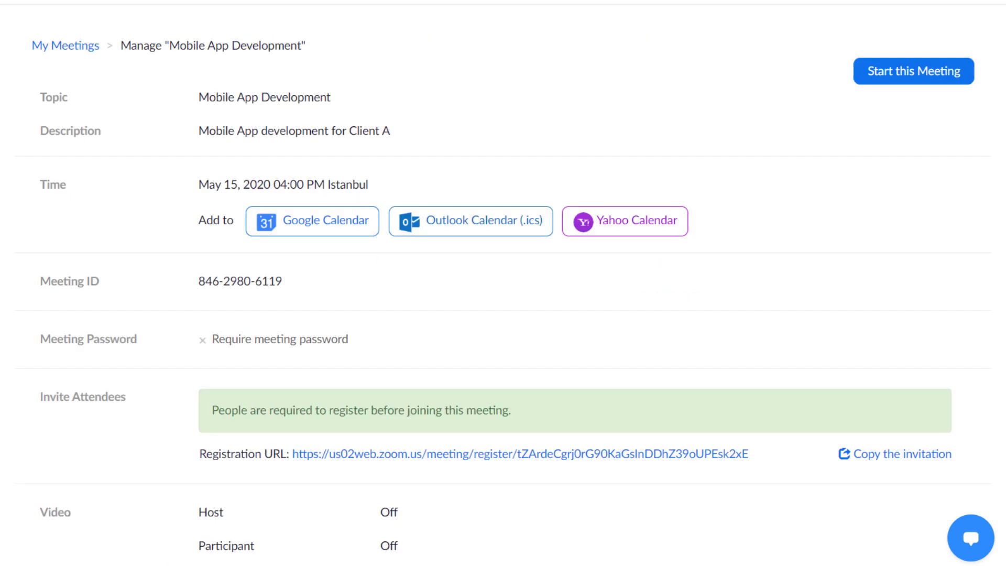
Check the meeting's registrants list shows the single form registrant
{"action": "scroll", "coordinate": [371, 258], "scroll_direction": "down", "scroll_amount": 4}
{"action": "scroll", "coordinate": [503, 283], "scroll_direction": "down", "scroll_amount": 8}
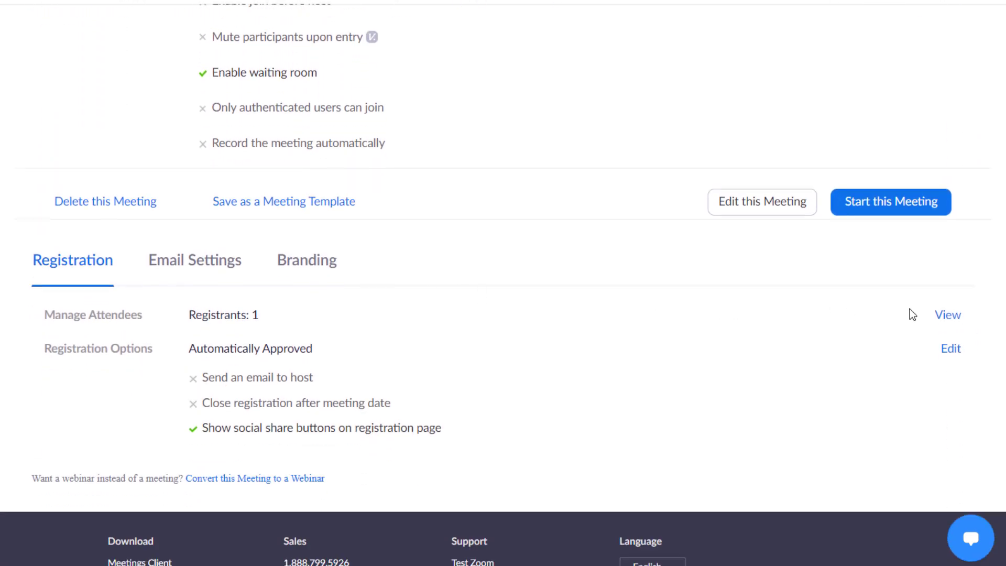
{"action": "left_click", "coordinate": [949, 315]}
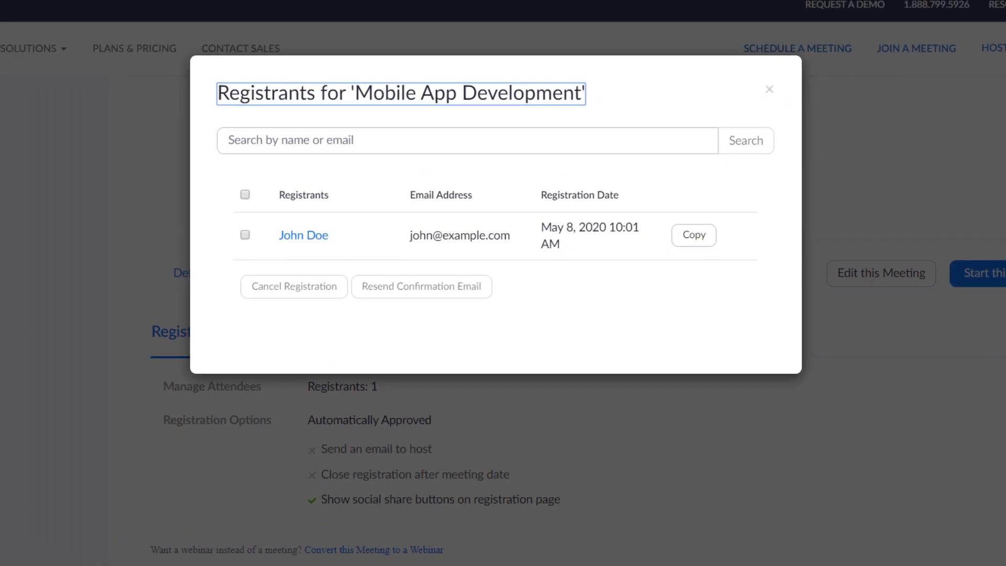
{"action": "left_click", "coordinate": [766, 93]}
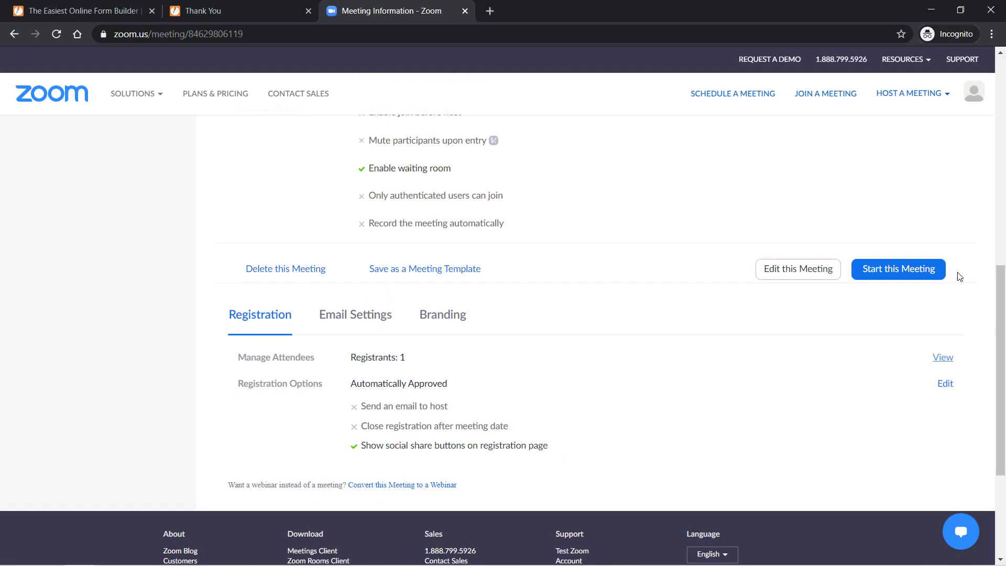
{"action": "left_click_drag", "start_coordinate": [1001, 309], "coordinate": [1005, 92]}
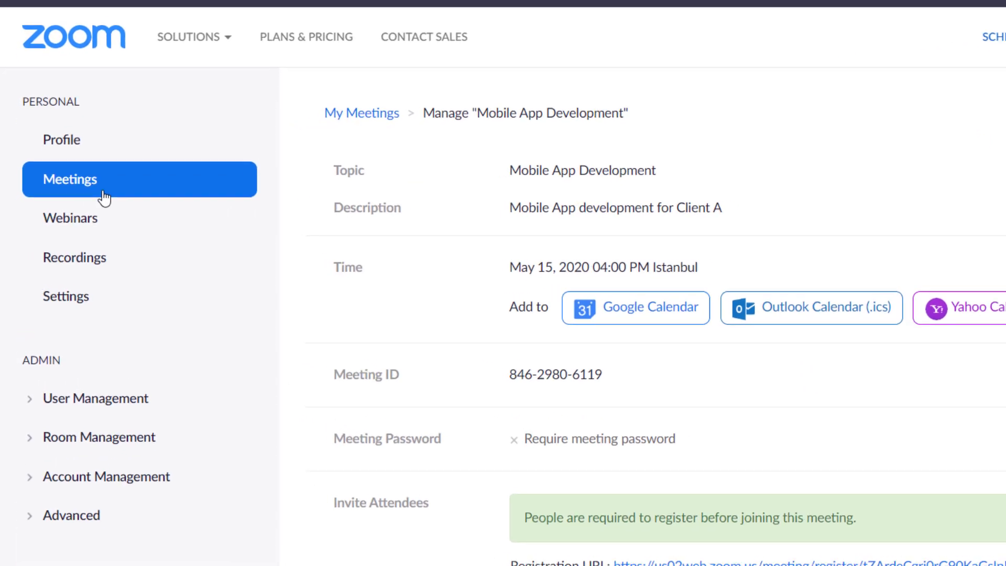
Open General Meeting (May 12, 10:00 AM) and verify its registrants list shows one registrant
{"action": "left_click", "coordinate": [89, 197]}
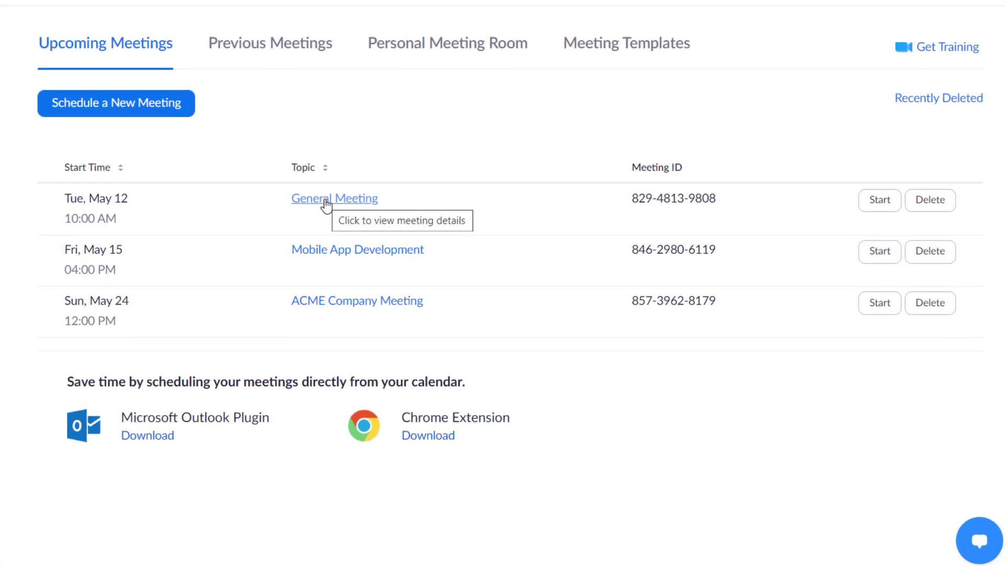
{"action": "left_click", "coordinate": [319, 203]}
{"action": "scroll", "coordinate": [351, 202], "scroll_direction": "down", "scroll_amount": 5}
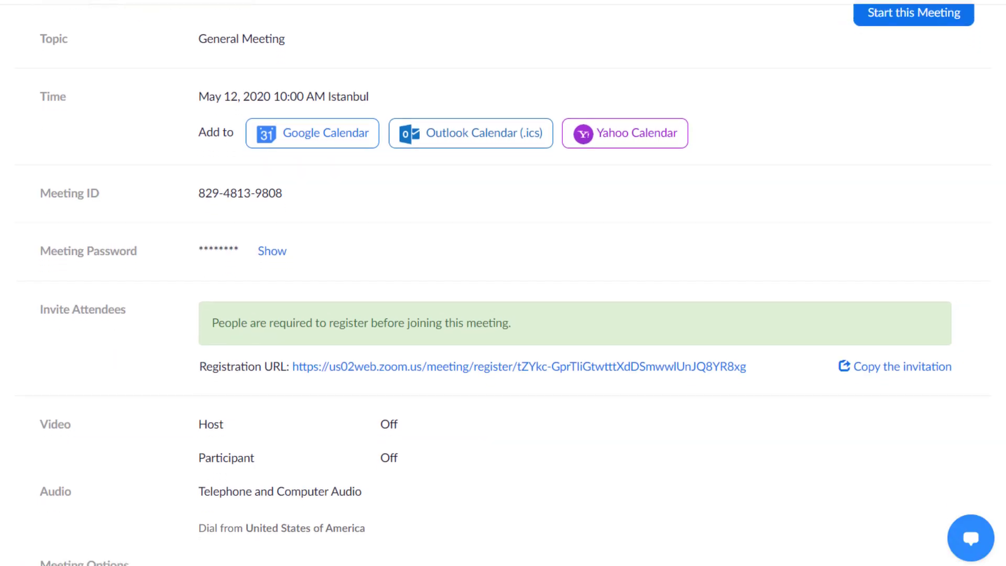
{"action": "scroll", "coordinate": [296, 259], "scroll_direction": "down", "scroll_amount": 5}
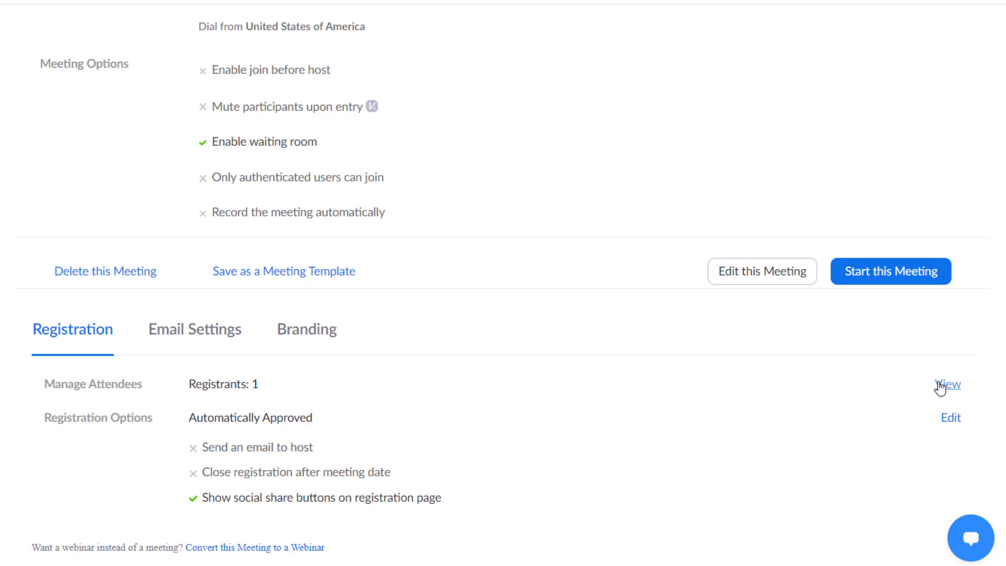
{"action": "left_click", "coordinate": [940, 387]}
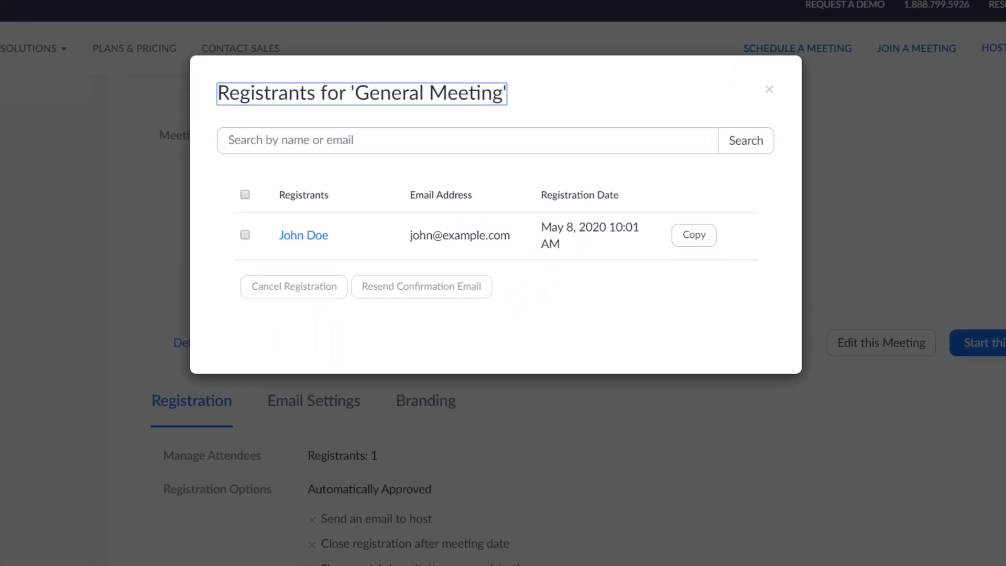
{"action": "left_click", "coordinate": [768, 90]}
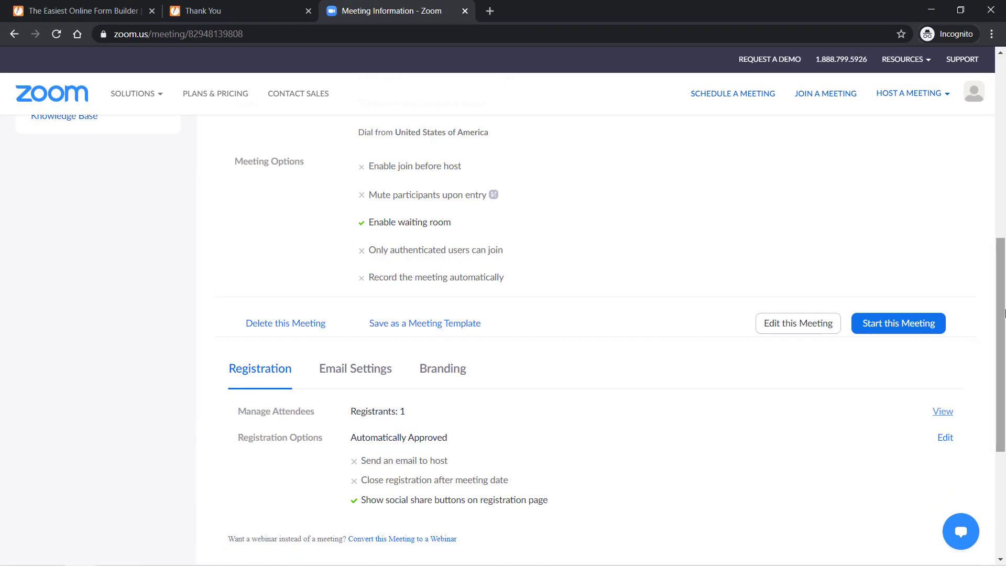
{"action": "scroll", "coordinate": [576, 314], "scroll_direction": "up", "scroll_amount": 10}
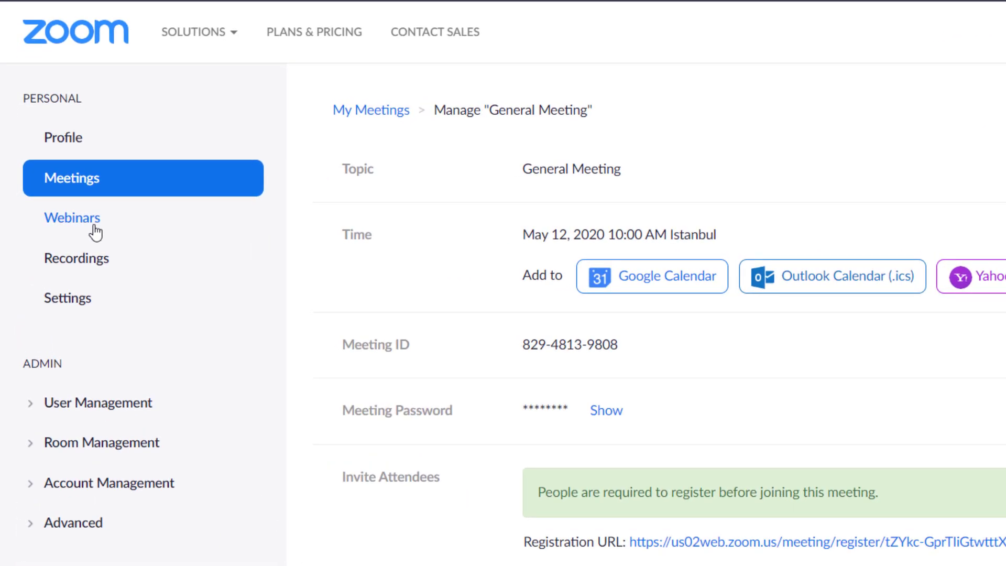
Open Project Design Webinar (May 14) and check its attendee list shows one approved registrant
{"action": "left_click", "coordinate": [94, 232]}
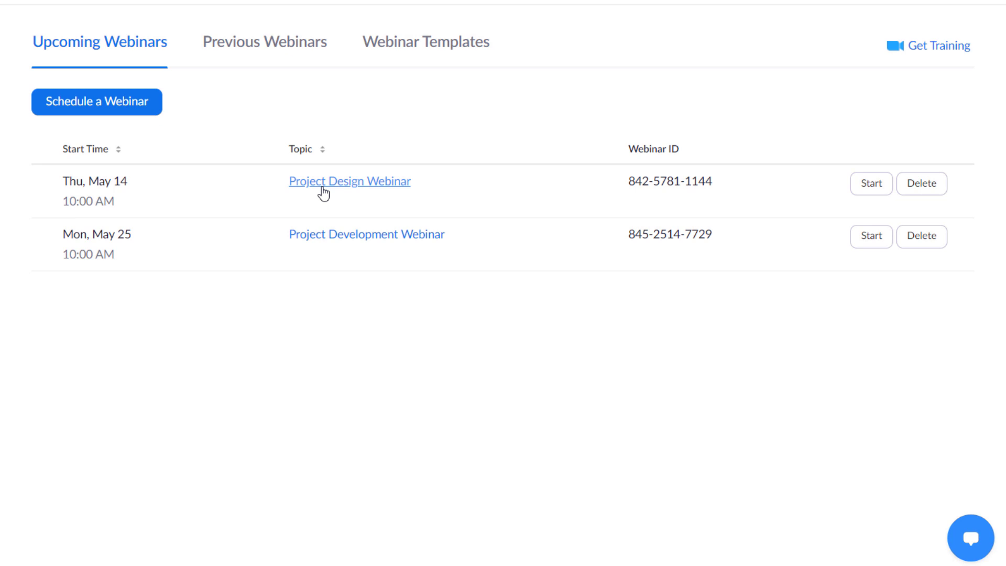
{"action": "left_click", "coordinate": [323, 182]}
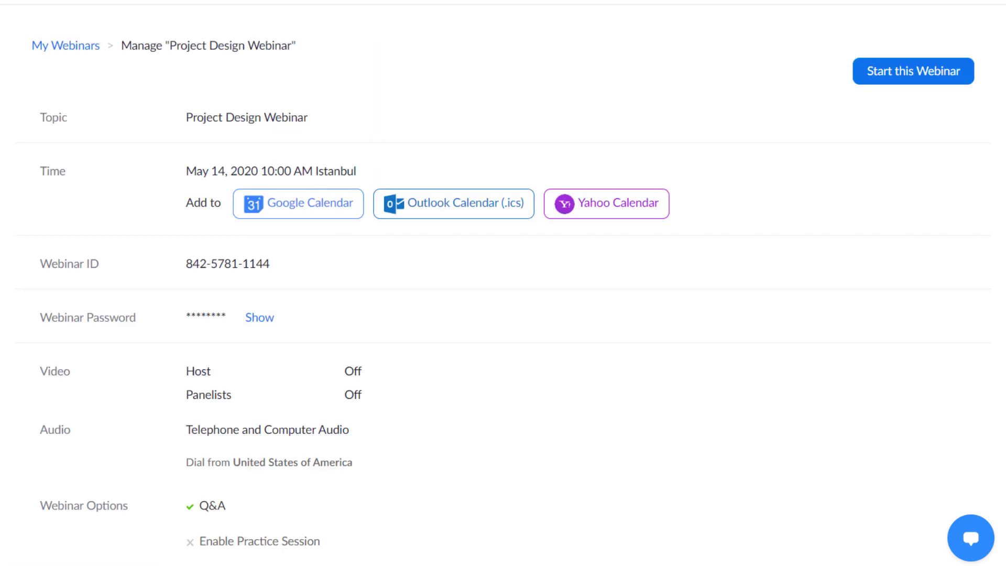
{"action": "scroll", "coordinate": [503, 283], "scroll_direction": "down", "scroll_amount": 15}
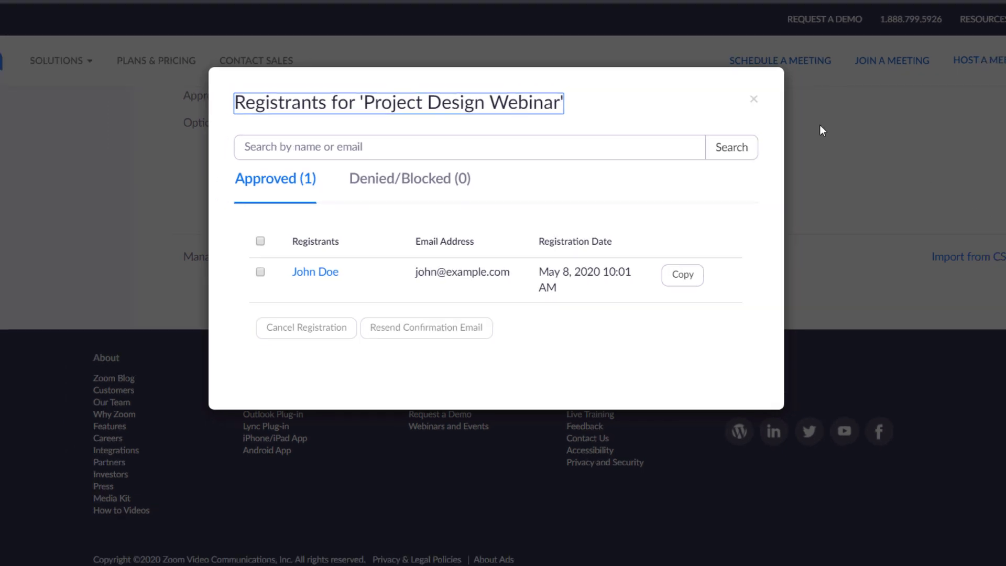
{"action": "left_click", "coordinate": [711, 126]}
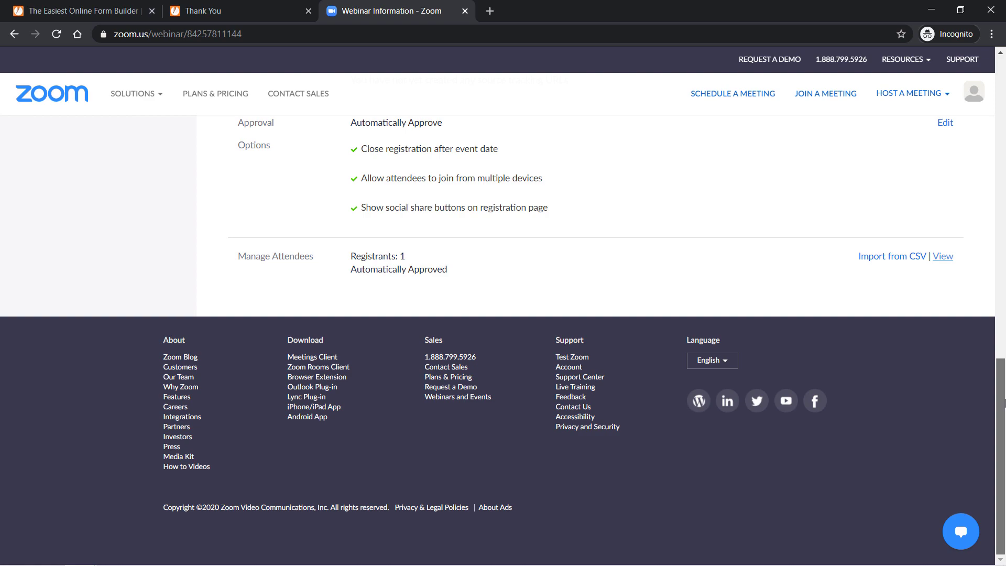
{"action": "left_click_drag", "start_coordinate": [1003, 403], "coordinate": [1003, 115]}
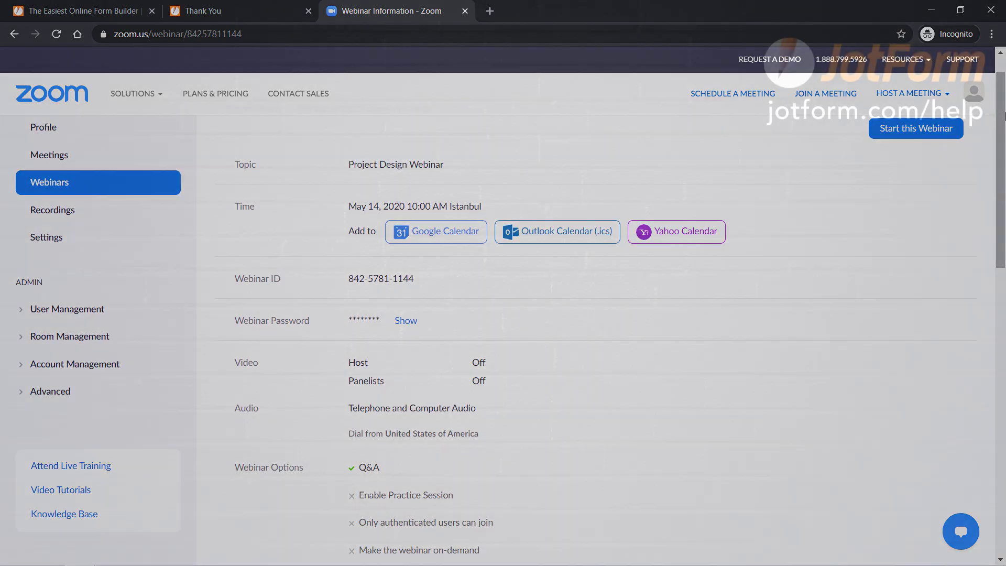